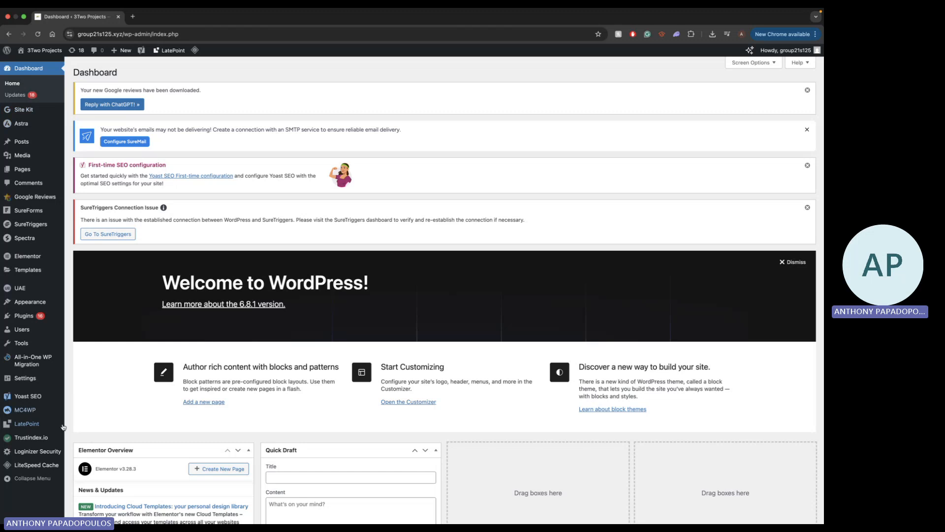
Open the Home front page from the Pages list for editing and dismiss the autosave notice
mouse_move(31, 172)
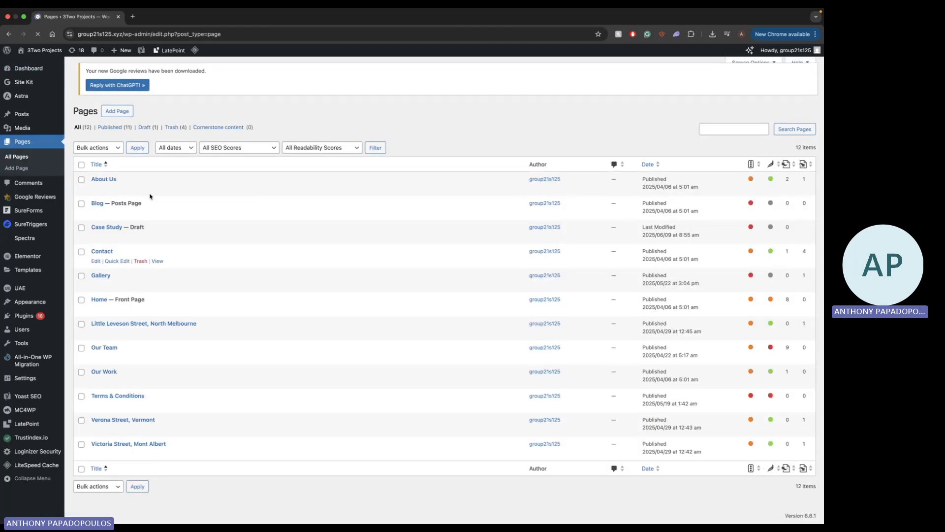
scroll(127, 207, "down", 1)
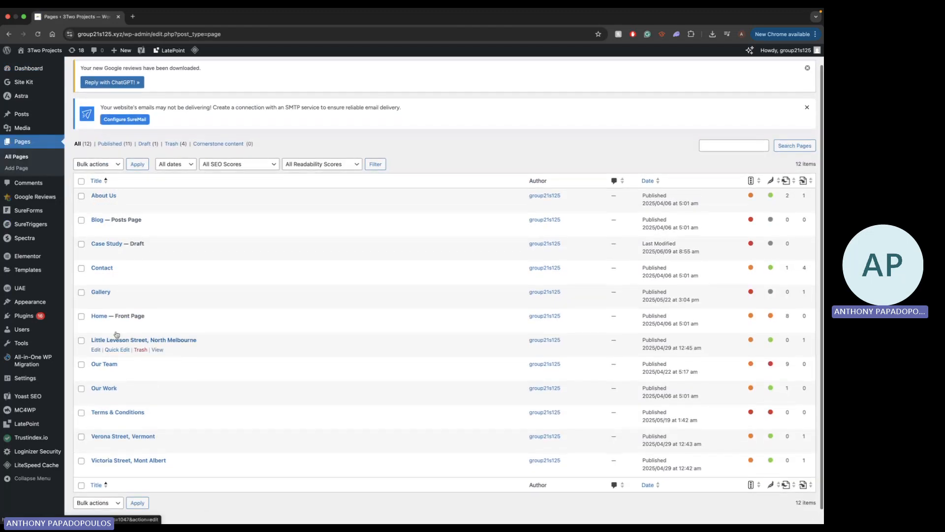
scroll(128, 345, "down", 1)
mouse_move(134, 189)
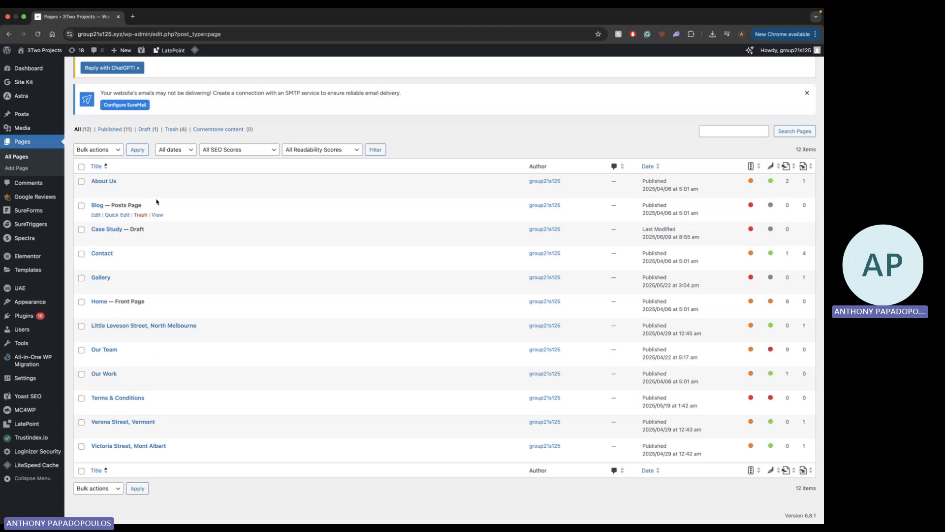
mouse_move(134, 251)
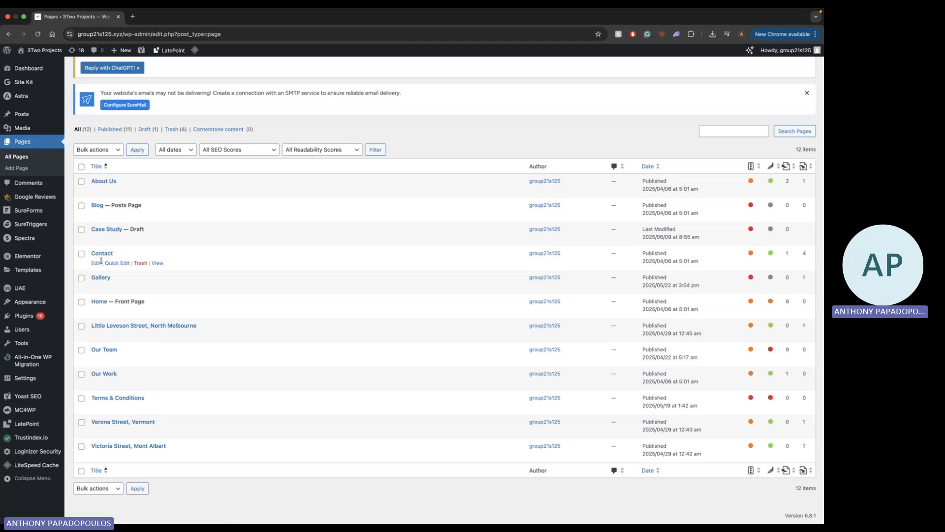
mouse_move(97, 292)
mouse_move(137, 338)
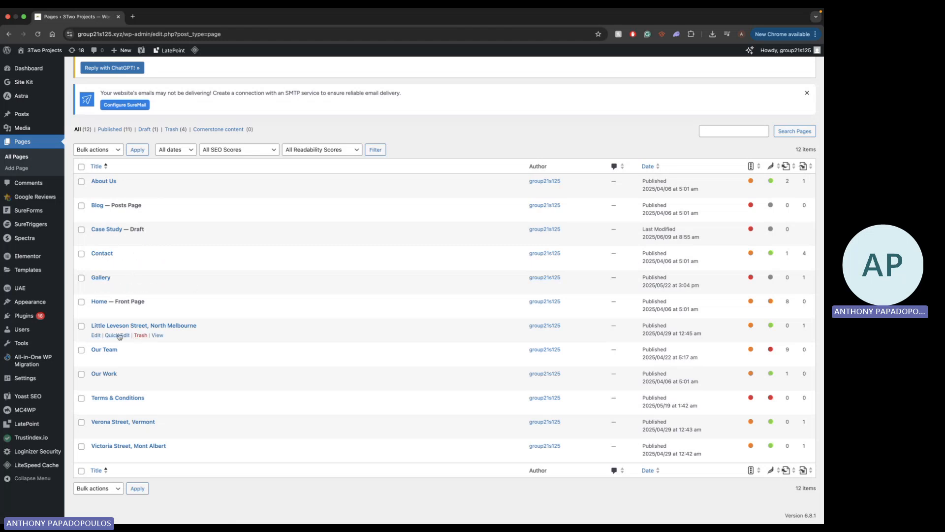
mouse_move(123, 313)
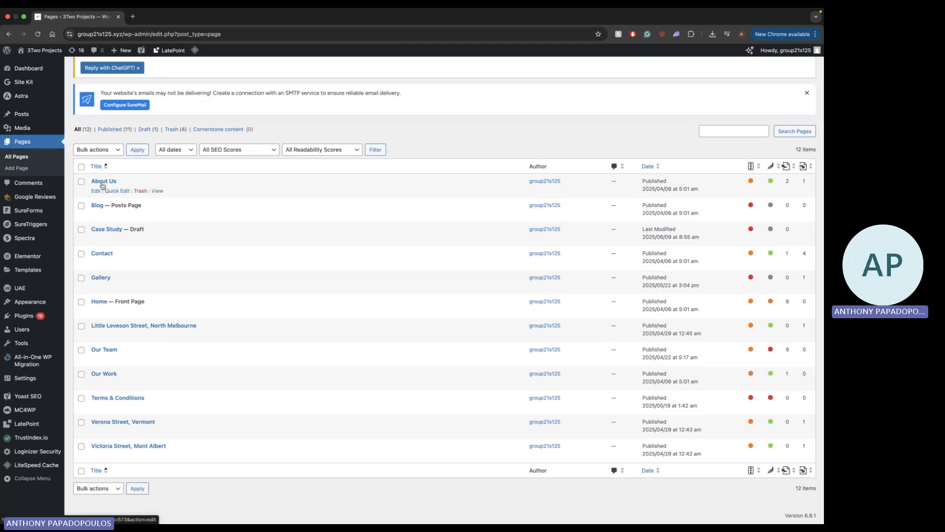
left_click(96, 309)
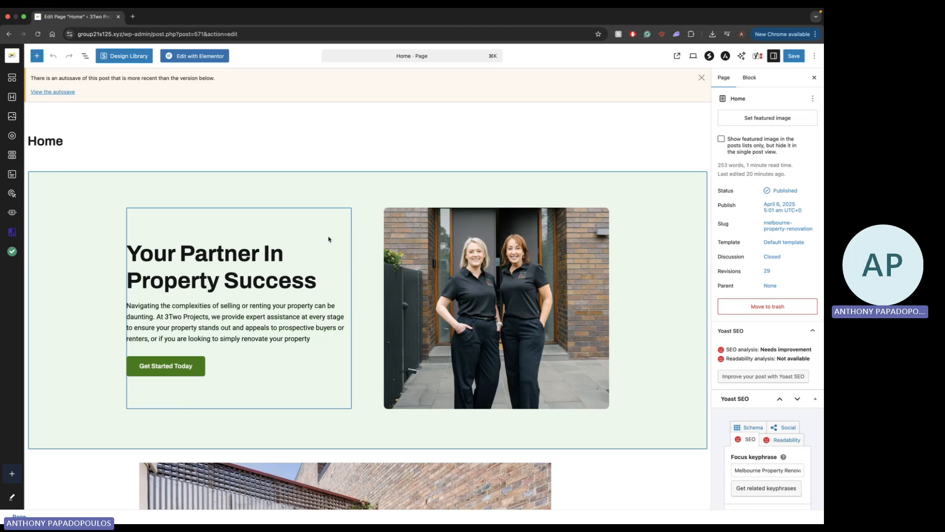
left_click(702, 78)
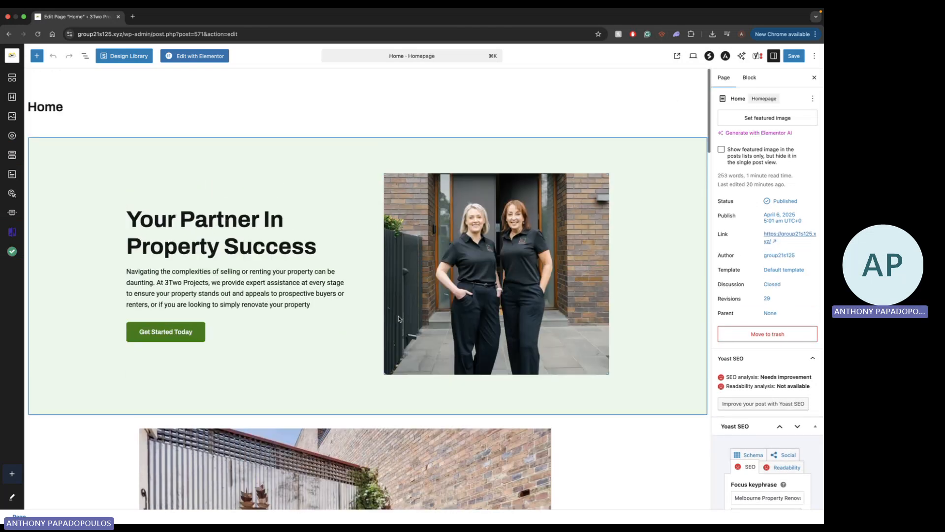
Examine the Home page's content sections, from the hero banner and image slider to About 3Two Projects and Our Work
scroll(212, 385, "down", 10)
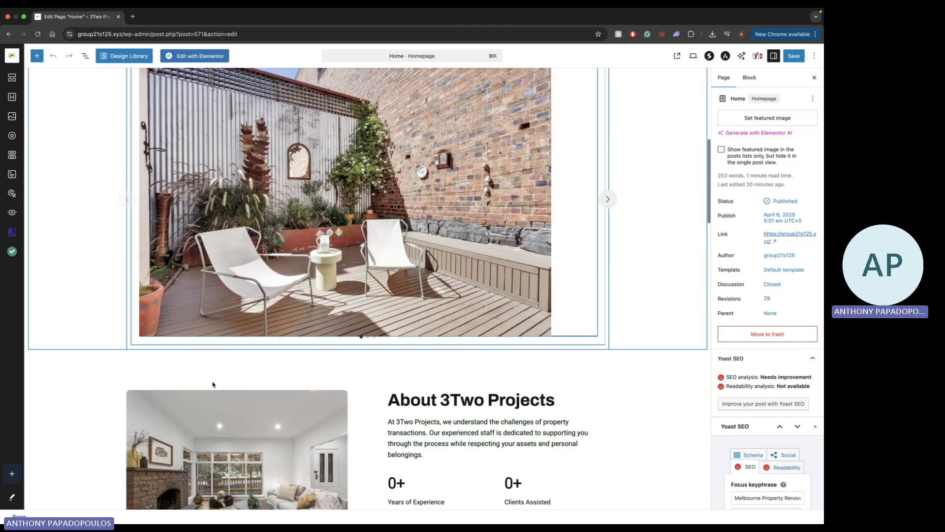
scroll(347, 235, "up", 10)
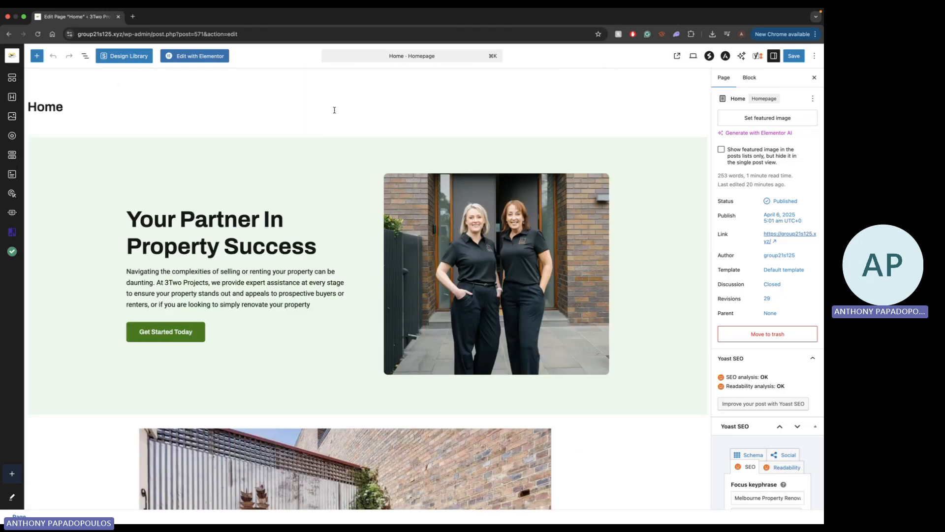
scroll(245, 221, "down", 1)
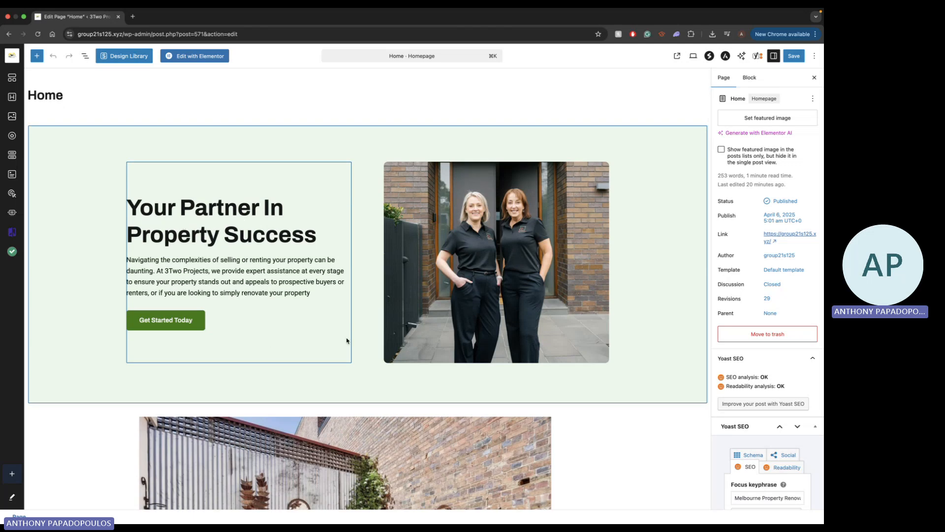
scroll(245, 220, "down", 3)
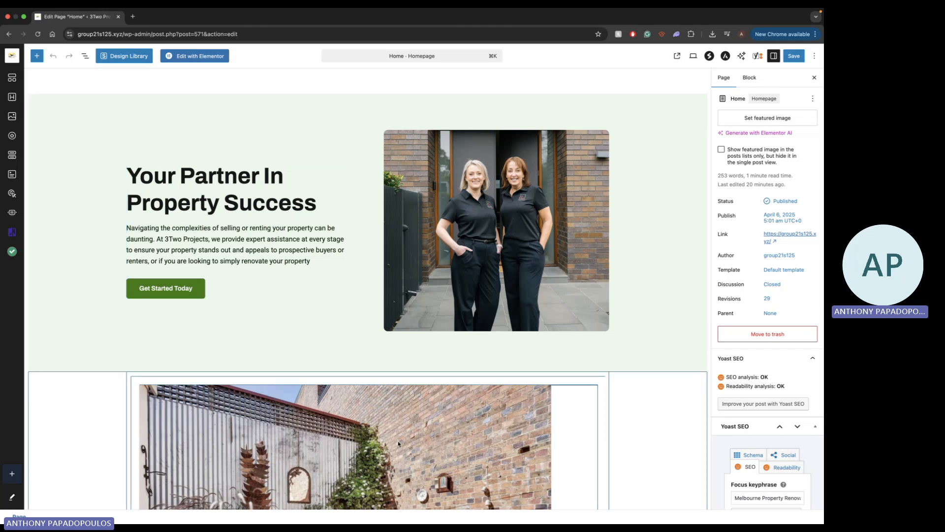
scroll(399, 445, "down", 5)
scroll(401, 417, "down", 15)
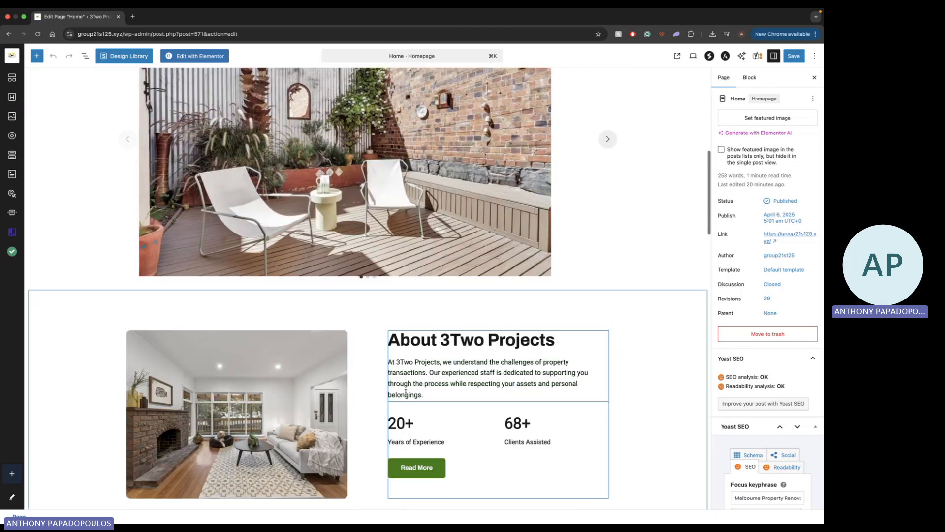
scroll(296, 268, "down", 13)
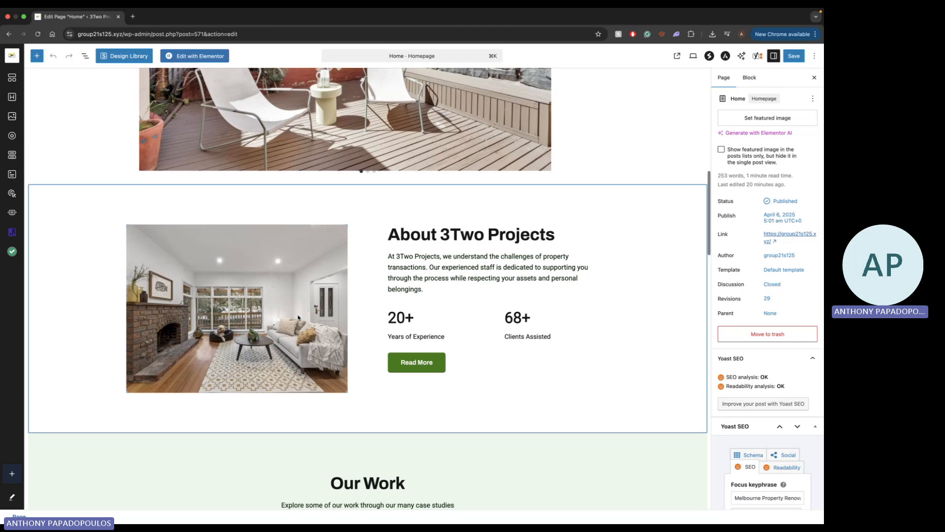
scroll(298, 318, "down", 2)
scroll(298, 318, "up", 20)
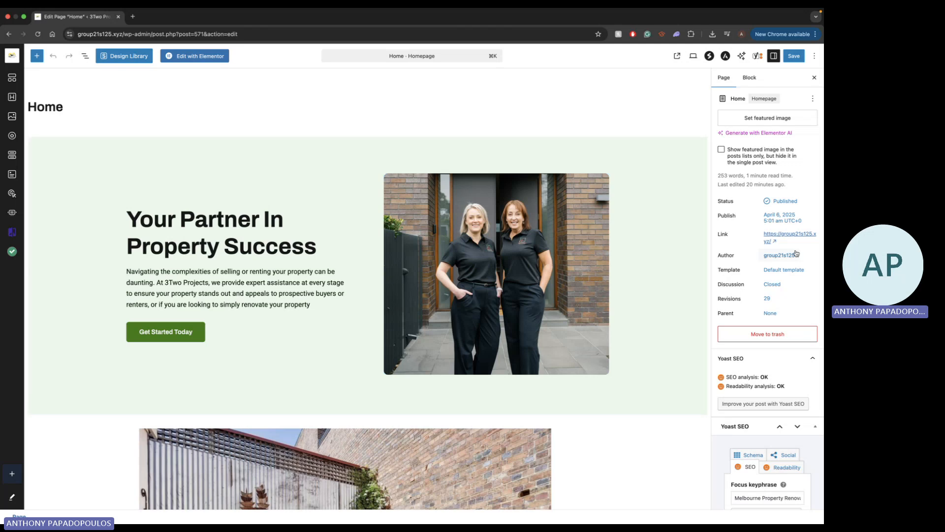
Examine the Home page's settings, including the publishing details and Yoast SEO options, and check the block settings
scroll(797, 253, "down", 6)
scroll(796, 253, "up", 6)
scroll(734, 214, "down", 2)
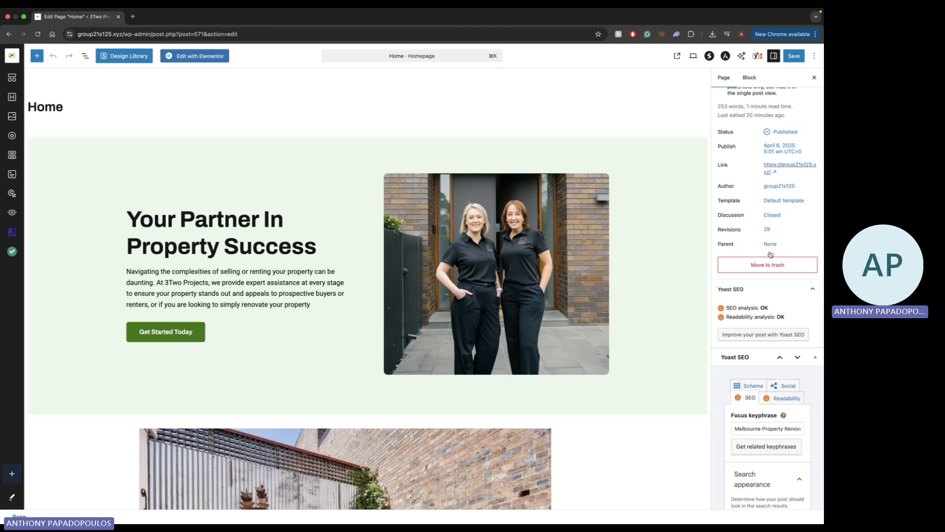
scroll(771, 256, "down", 2)
scroll(778, 293, "up", 4)
scroll(748, 287, "down", 10)
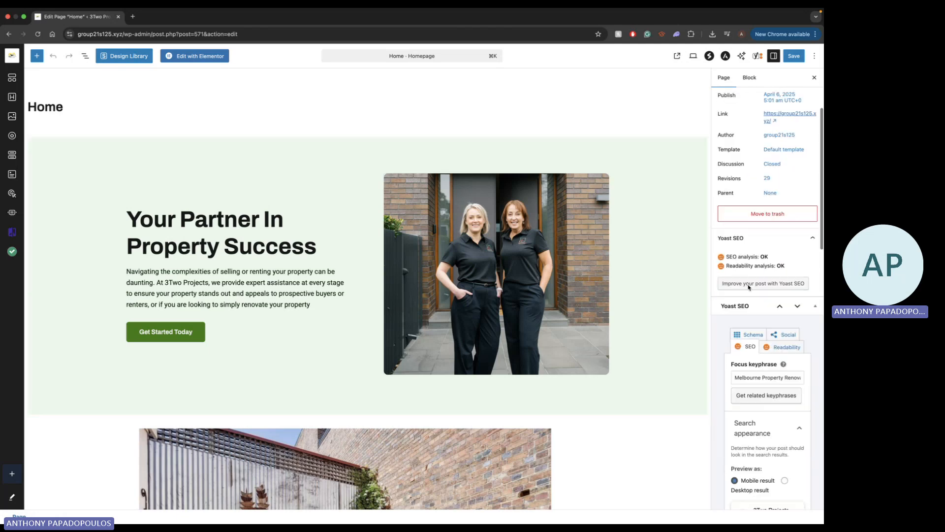
scroll(749, 287, "down", 3)
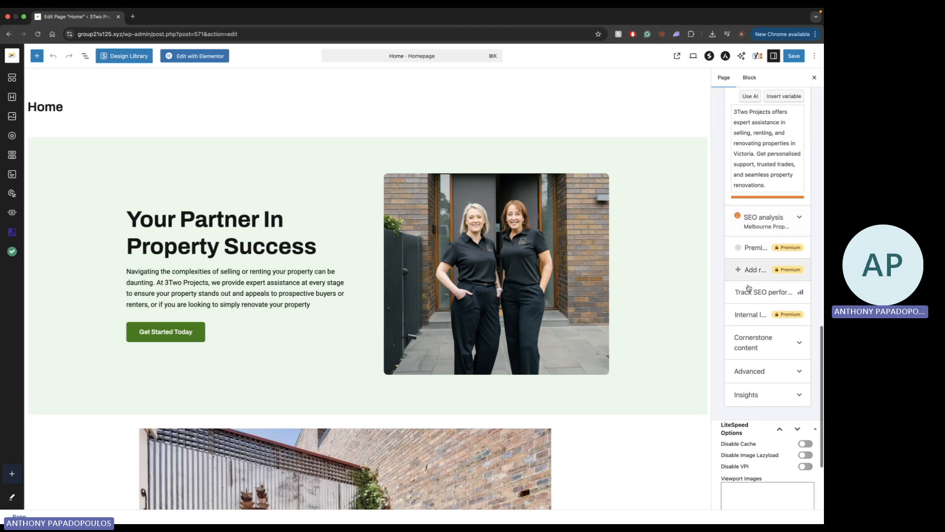
scroll(768, 261, "up", 8)
scroll(772, 249, "up", 6)
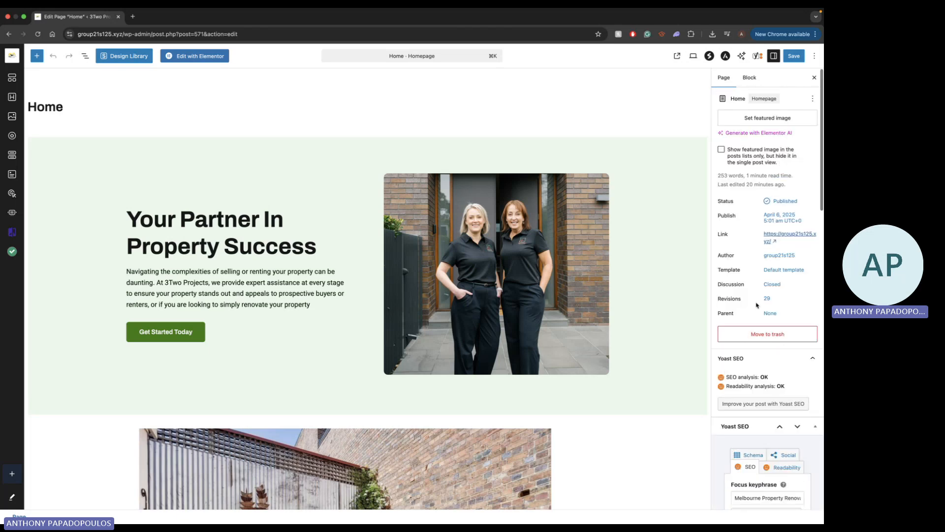
left_click(750, 78)
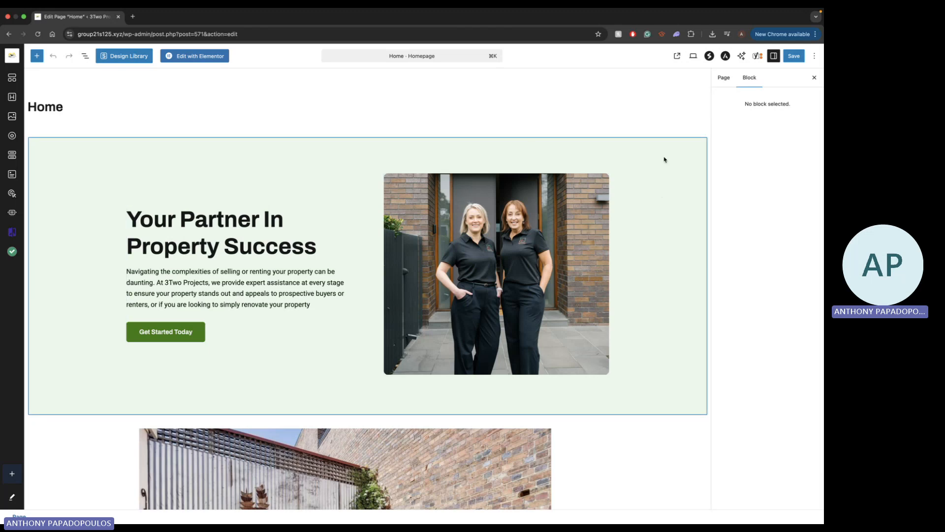
left_click(724, 78)
Add a Container block with the single-column layout below the Contact Us for Professional Help section
scroll(385, 232, "down", 7)
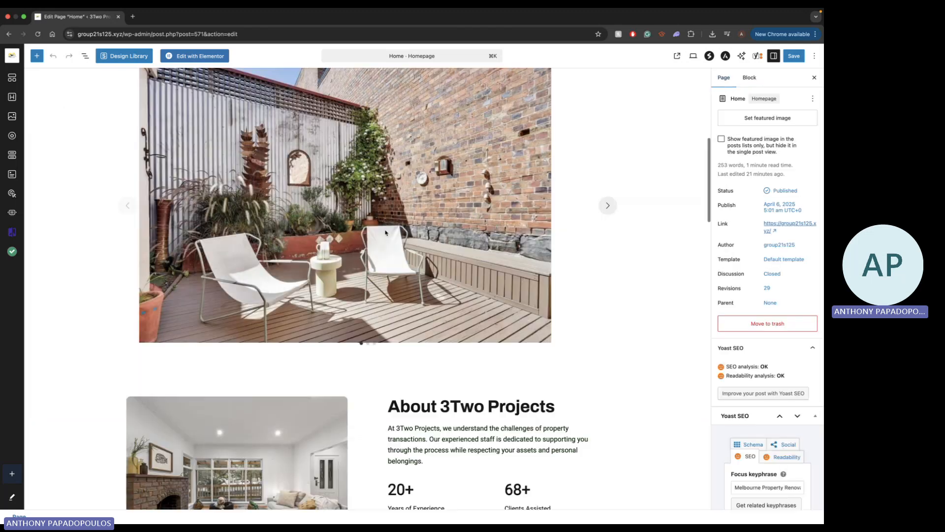
scroll(385, 232, "down", 10)
scroll(386, 233, "up", 2)
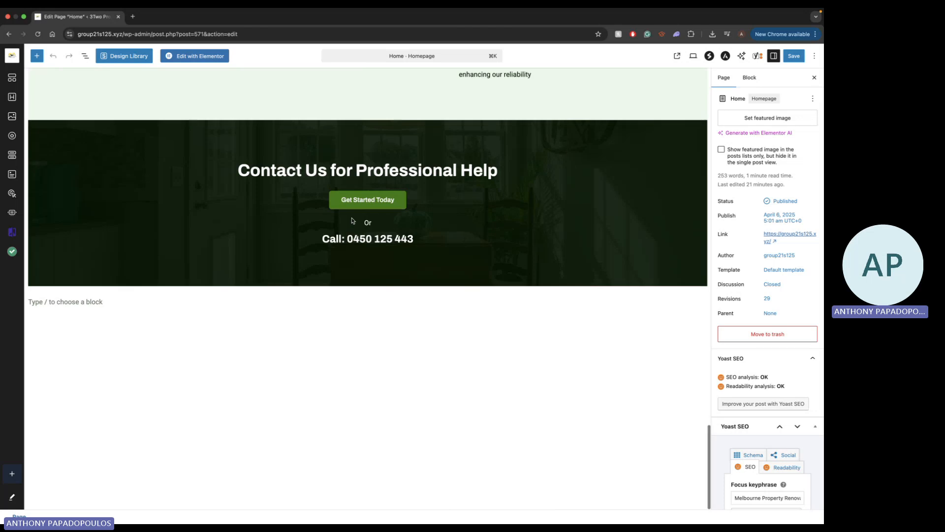
left_click(384, 334)
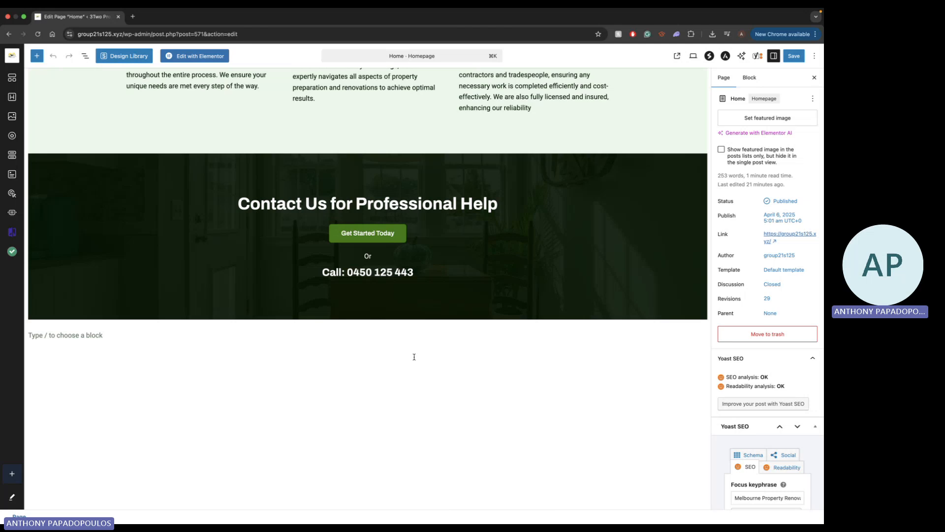
left_click(414, 356)
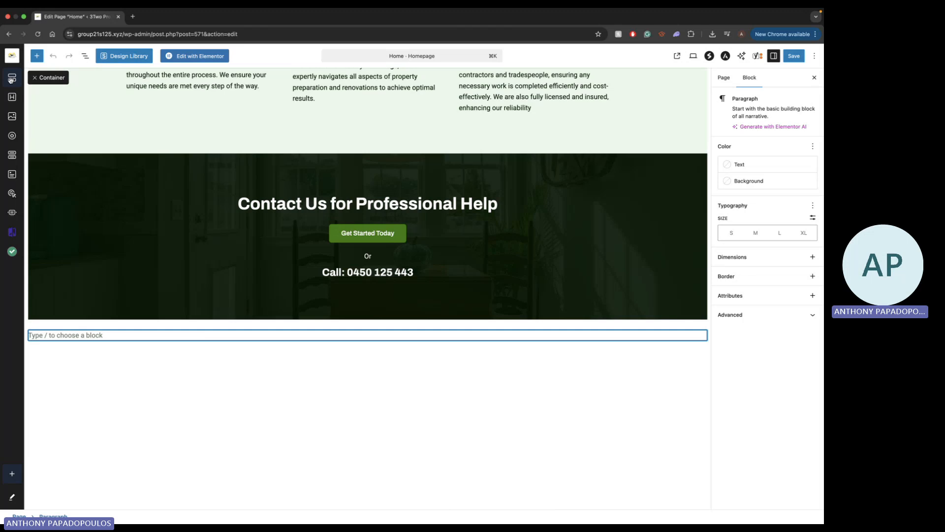
mouse_move(11, 80)
left_mouse_down()
mouse_move(222, 308)
mouse_move(314, 361)
left_mouse_up()
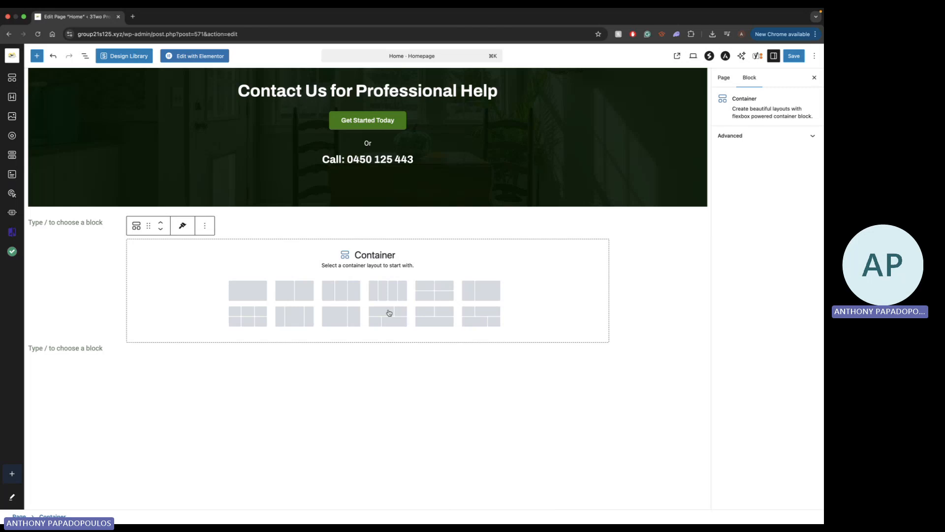
left_click(239, 290)
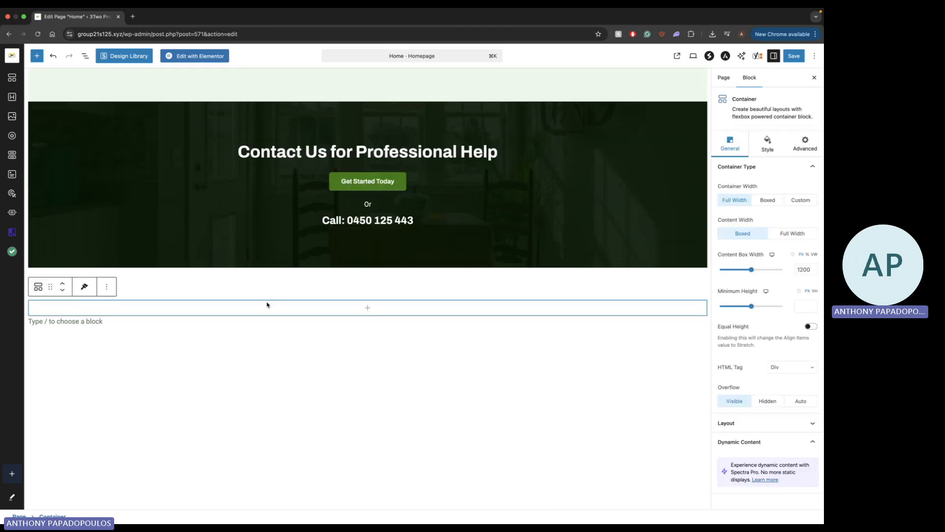
Open the full block library for the new container and examine the available Spectra, extension, form and text blocks
left_click(368, 307)
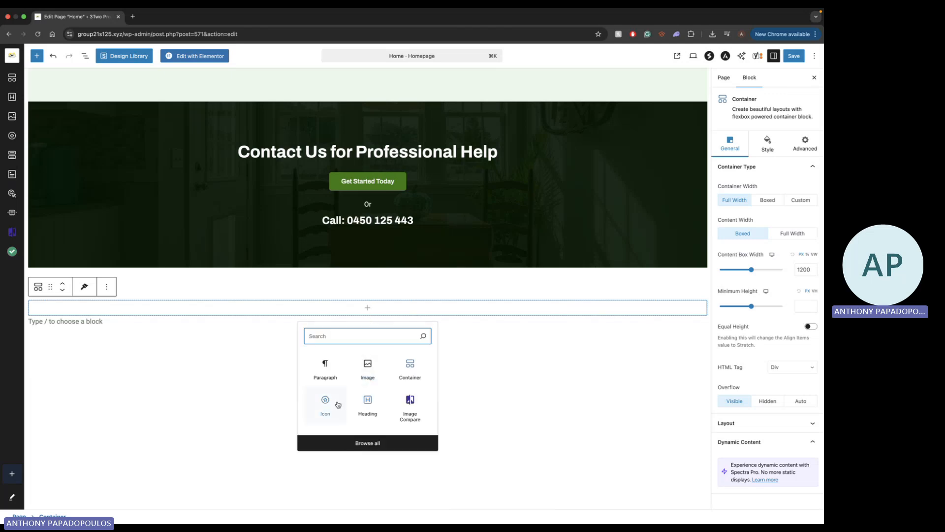
left_click(341, 444)
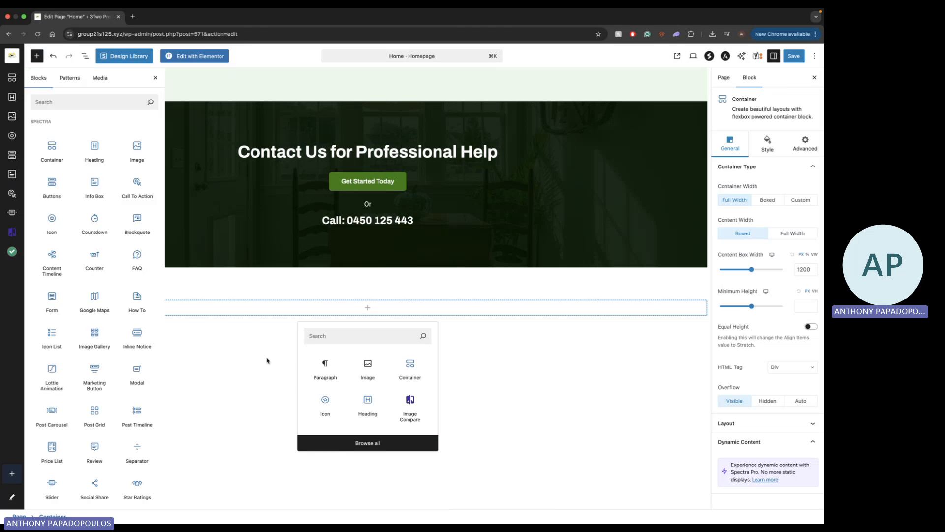
scroll(99, 266, "down", 3)
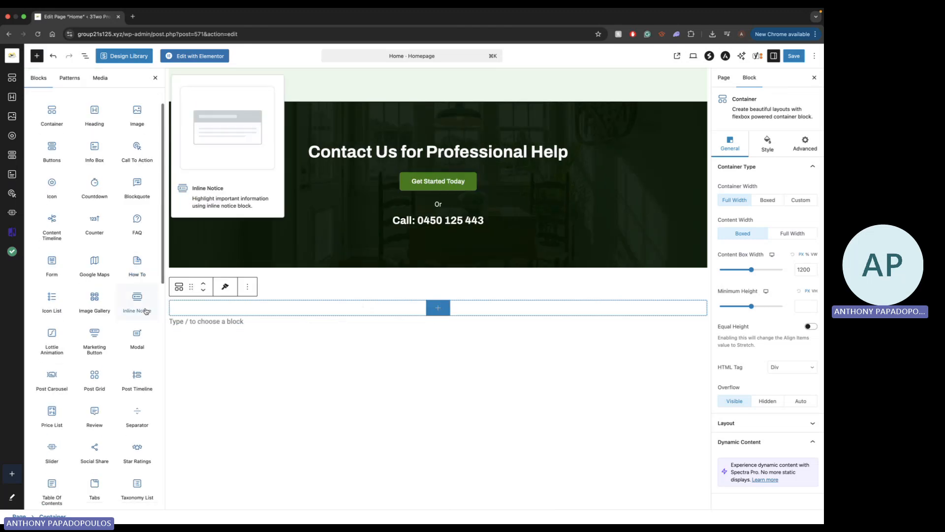
scroll(91, 295, "down", 3)
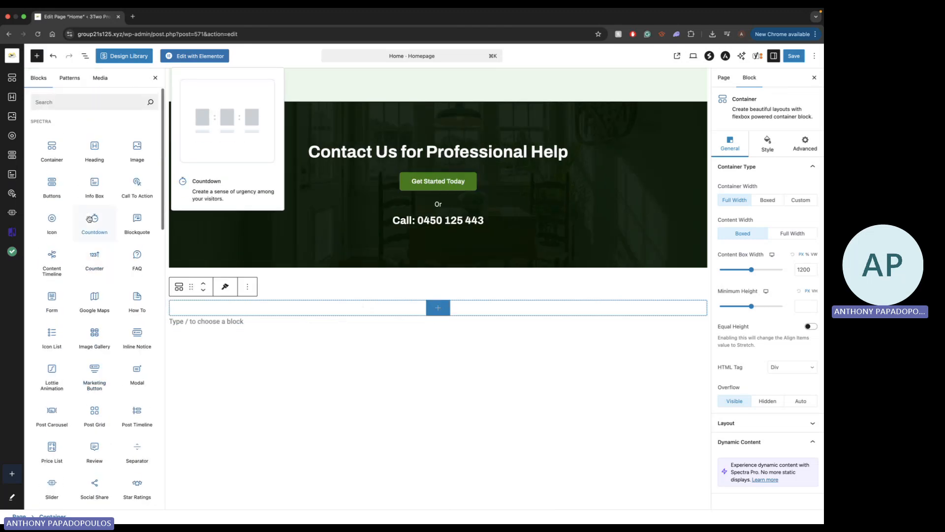
scroll(92, 374, "down", 4)
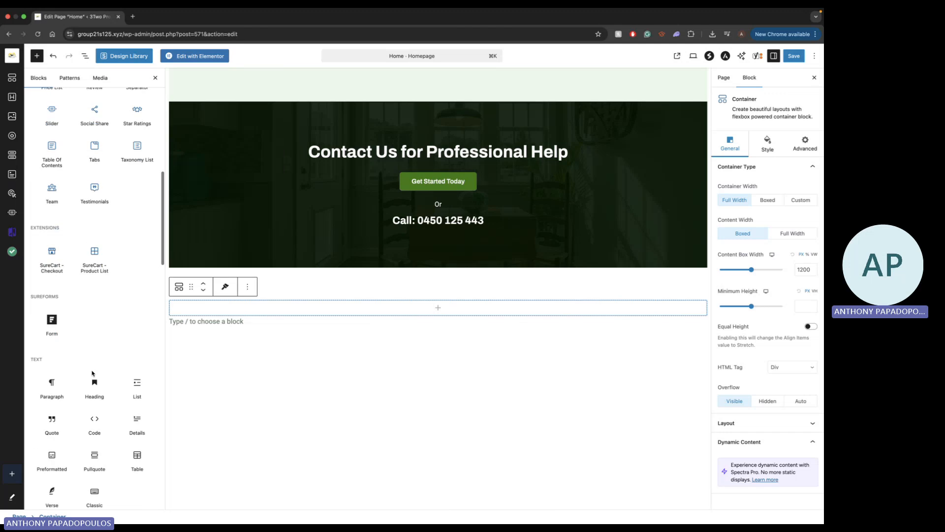
scroll(93, 377, "up", 10)
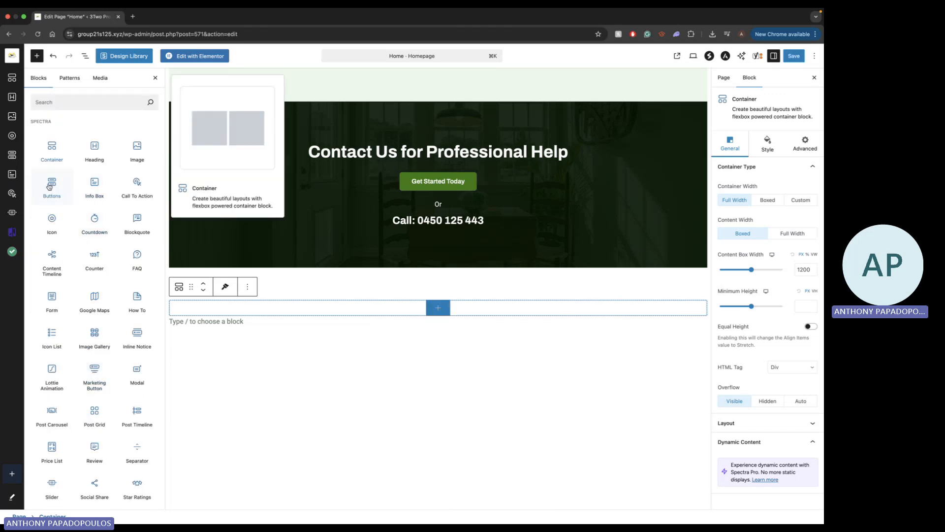
scroll(94, 276, "down", 1)
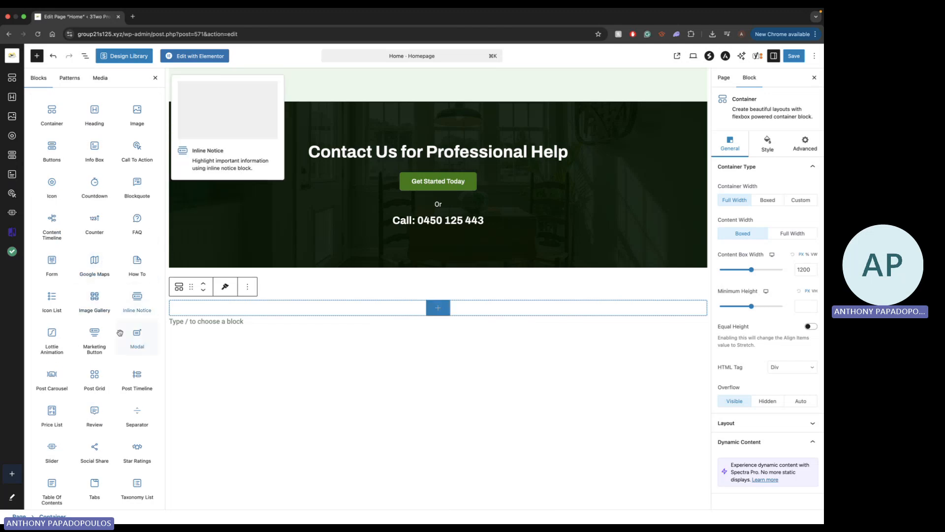
scroll(120, 333, "up", 1)
scroll(100, 398, "down", 2)
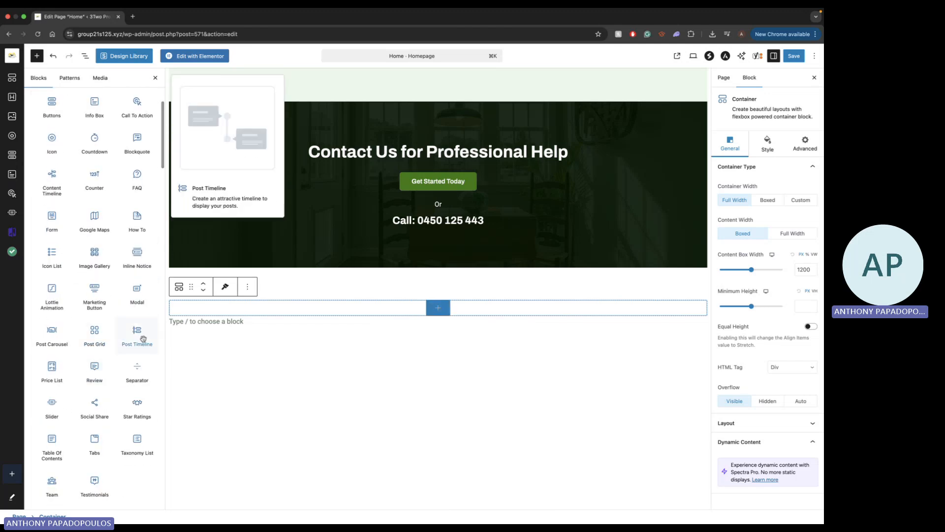
scroll(140, 333, "down", 1)
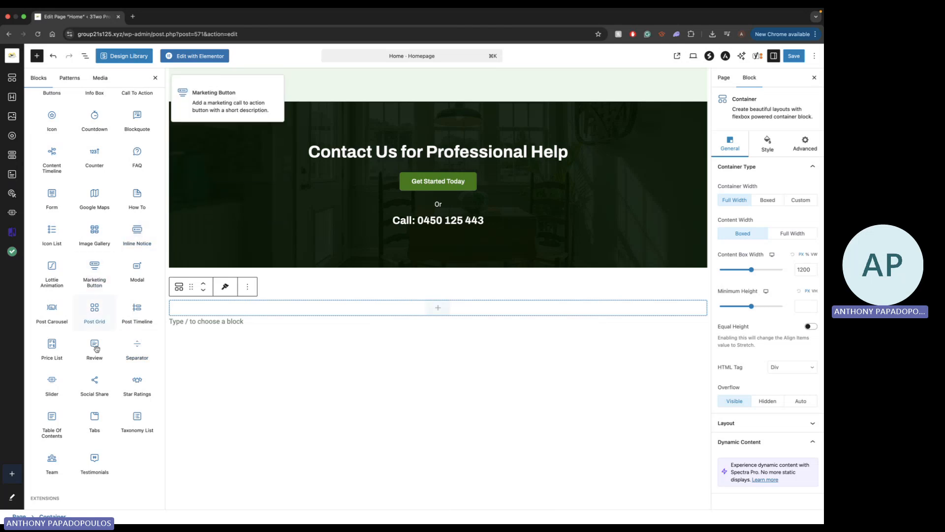
scroll(94, 217, "up", 3)
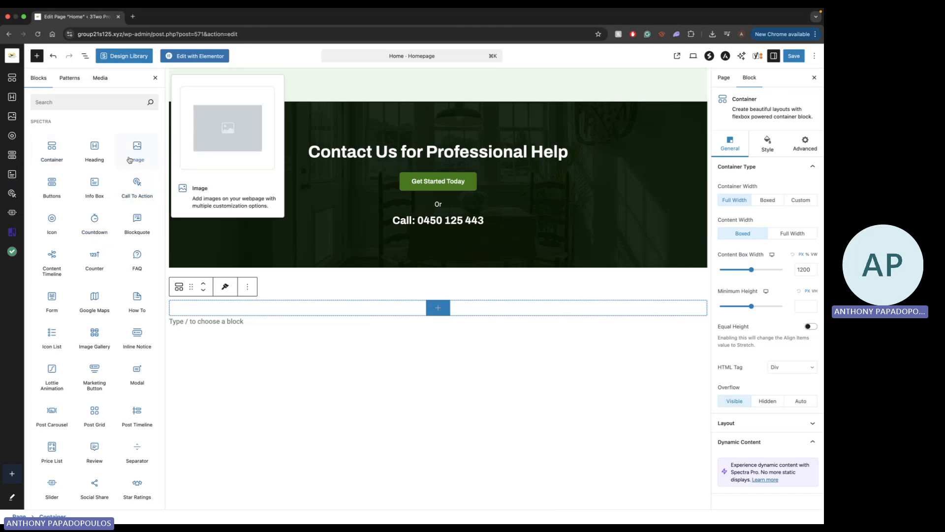
Insert a Spectra Image block into the new container, open its upload file picker and cancel it
left_click_drag(129, 160, 314, 331)
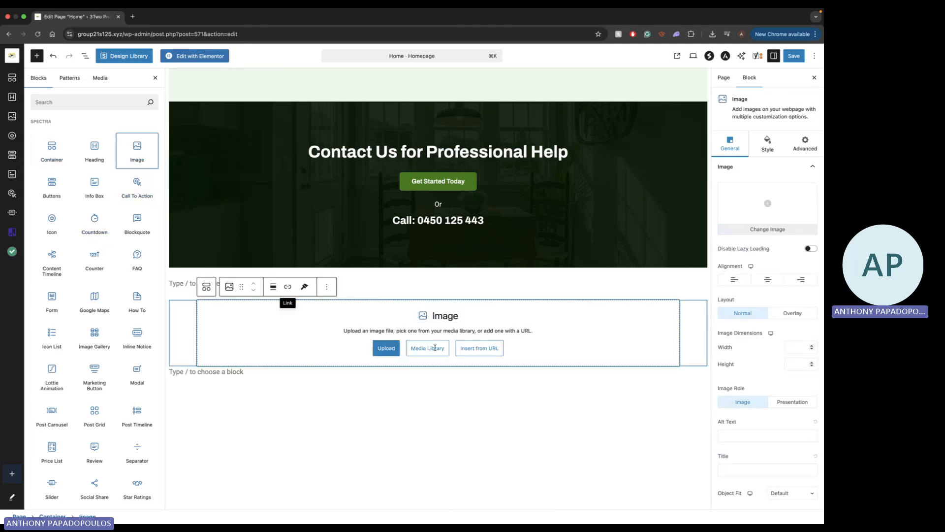
scroll(435, 348, "down", 2)
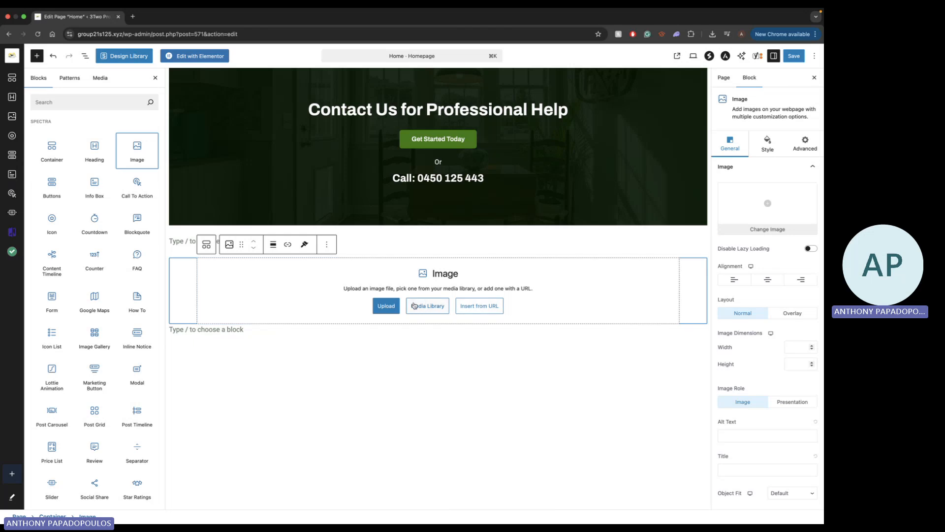
left_click(386, 308)
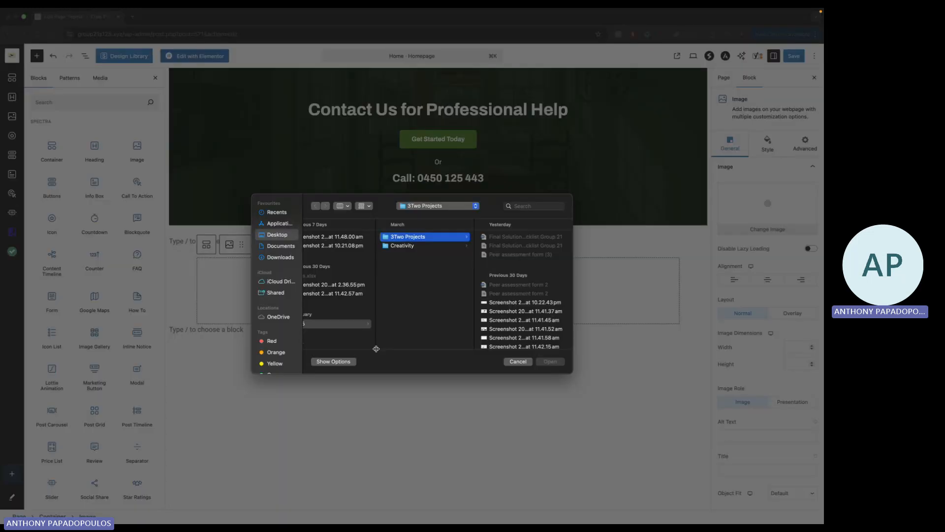
left_click(517, 361)
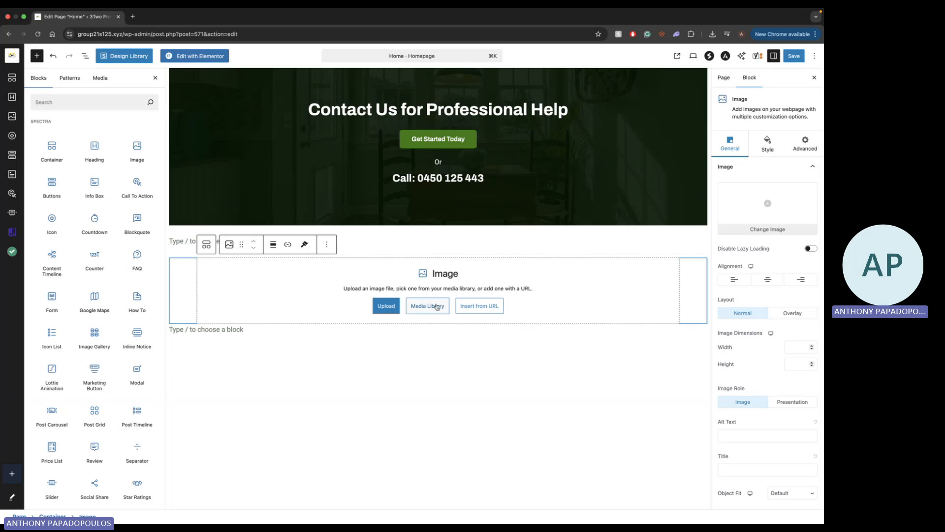
Fill the Image block with Barton-Lounge-1-After-1.jpg from the media library
left_click(437, 307)
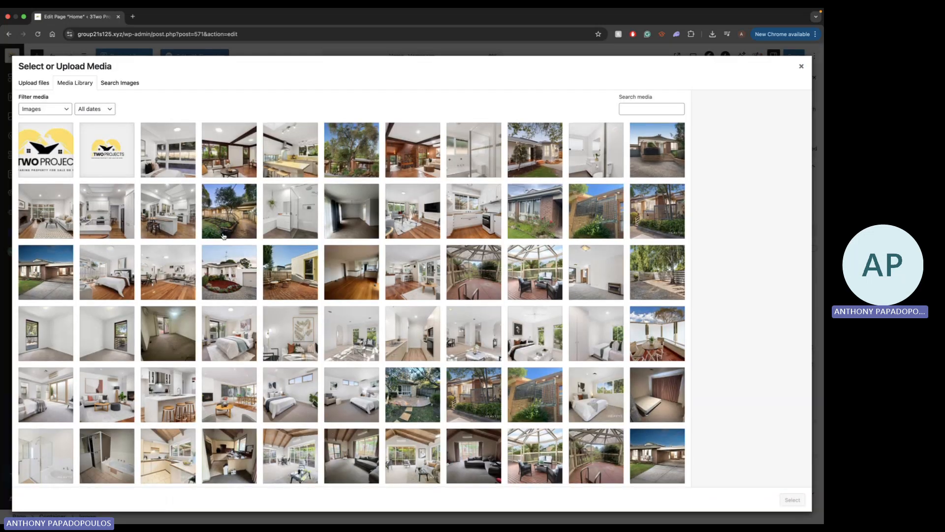
scroll(269, 312, "down", 5)
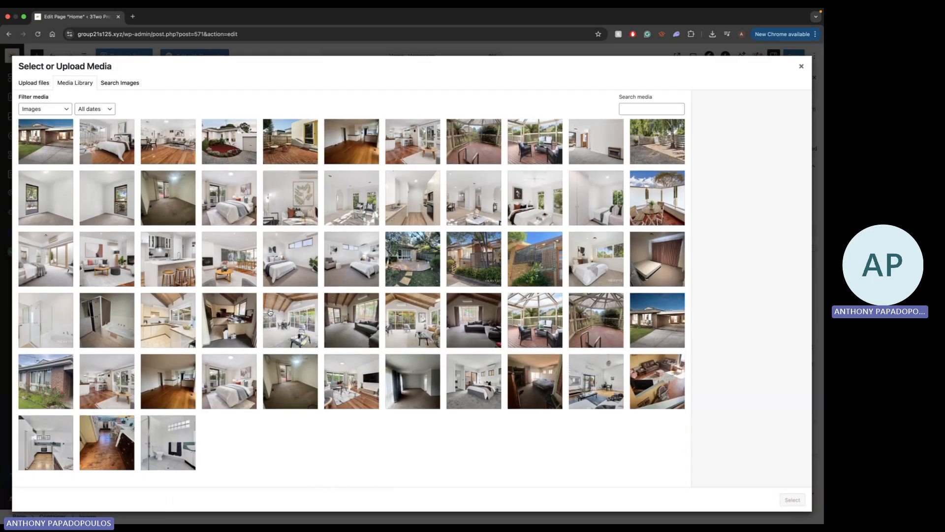
scroll(270, 312, "down", 2)
scroll(270, 312, "up", 5)
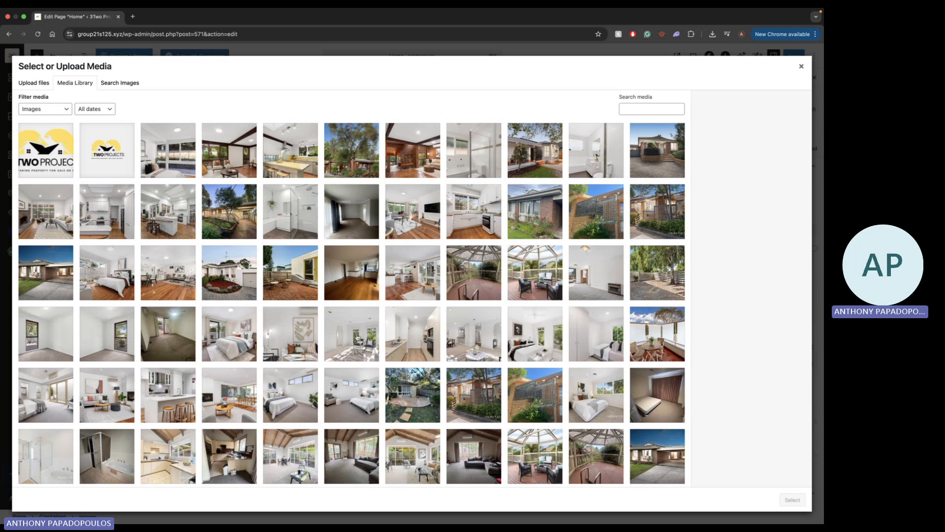
scroll(358, 337, "down", 1)
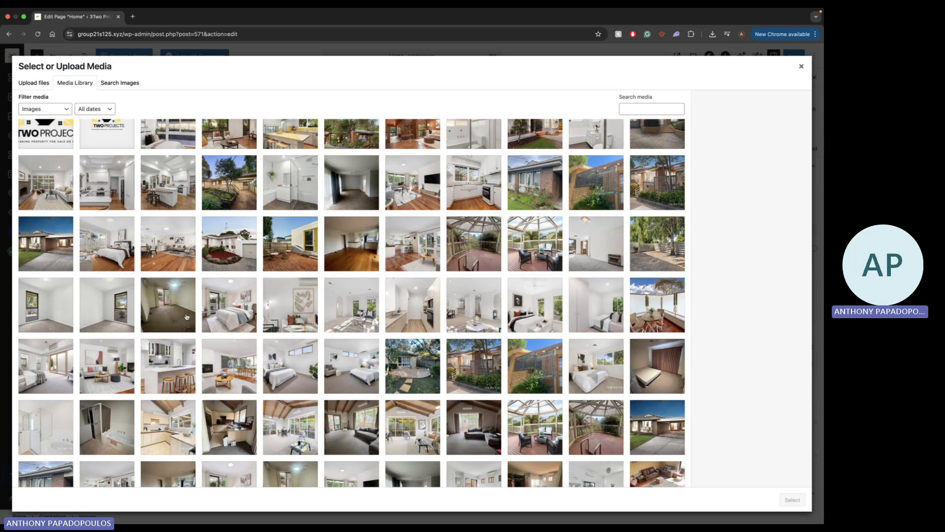
left_click(329, 302)
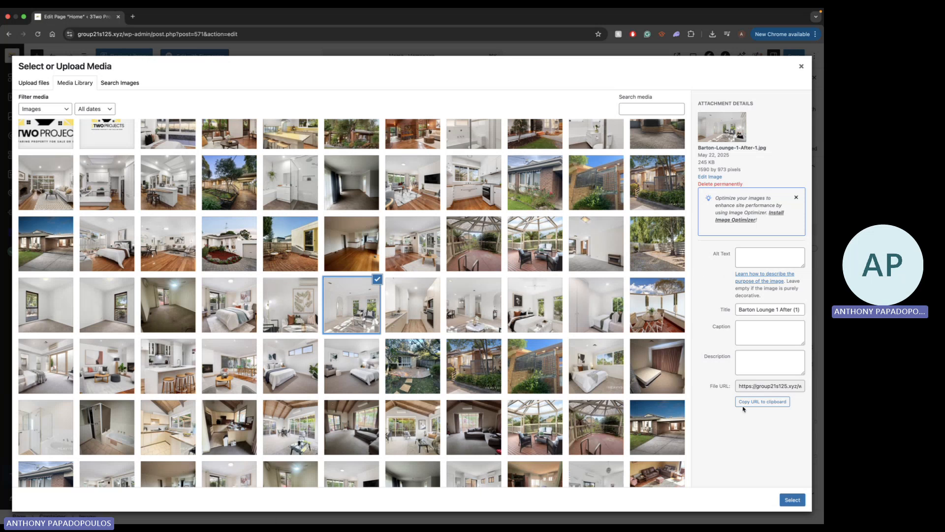
left_click(784, 498)
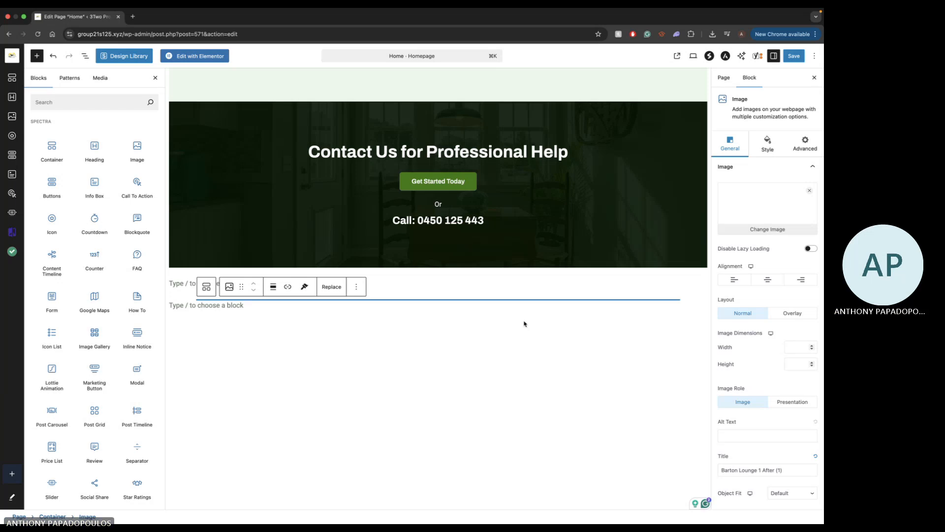
Resize the lounge image to about 900 by 551 pixels and align it to the right
scroll(414, 312, "down", 2)
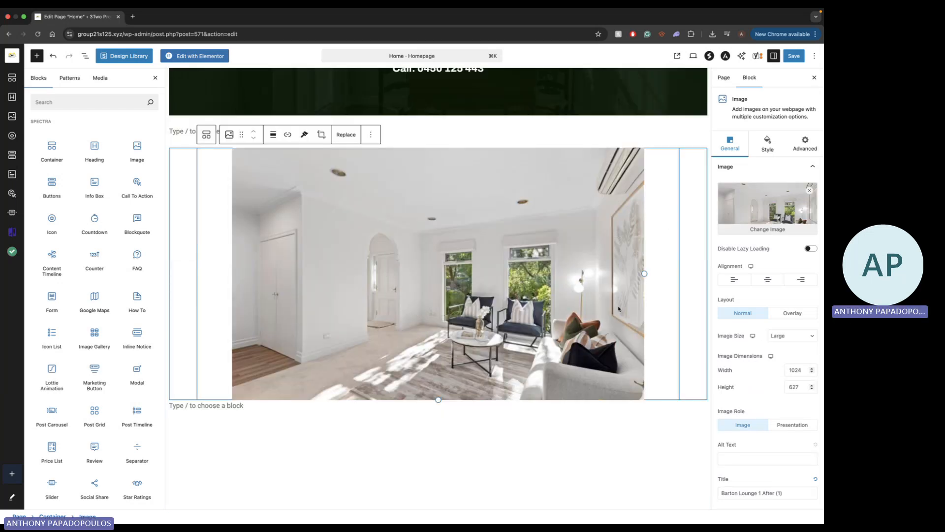
left_click_drag(644, 272, 616, 258)
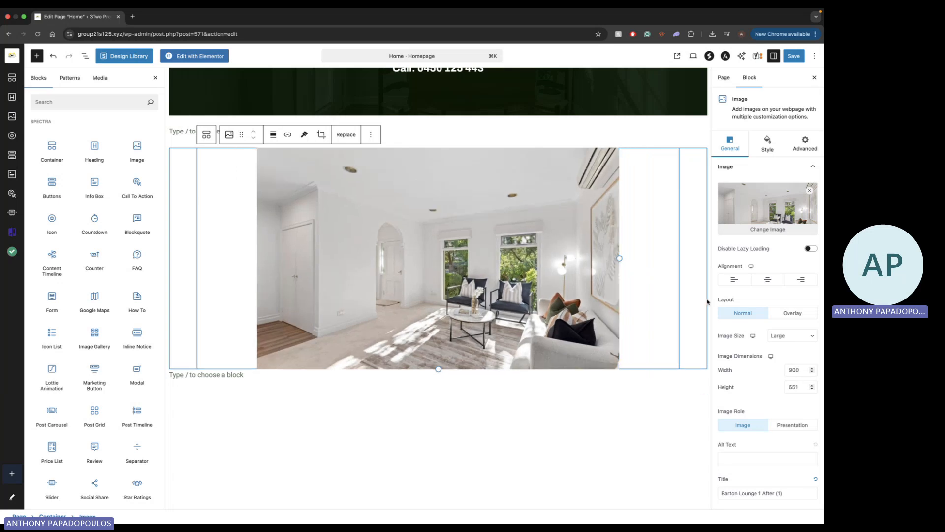
left_click(803, 282)
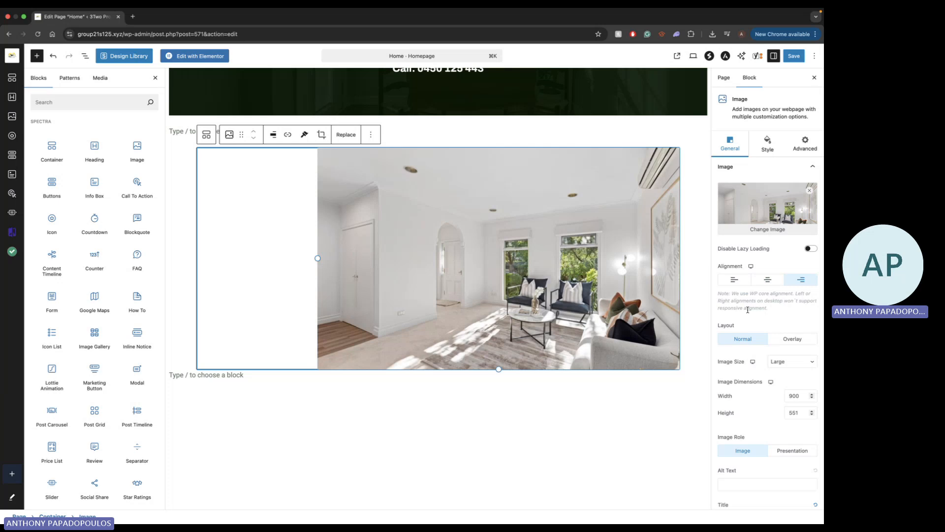
Examine the lounge image's general settings and its crop options, leaving the crop without applying it
scroll(756, 266, "down", 1)
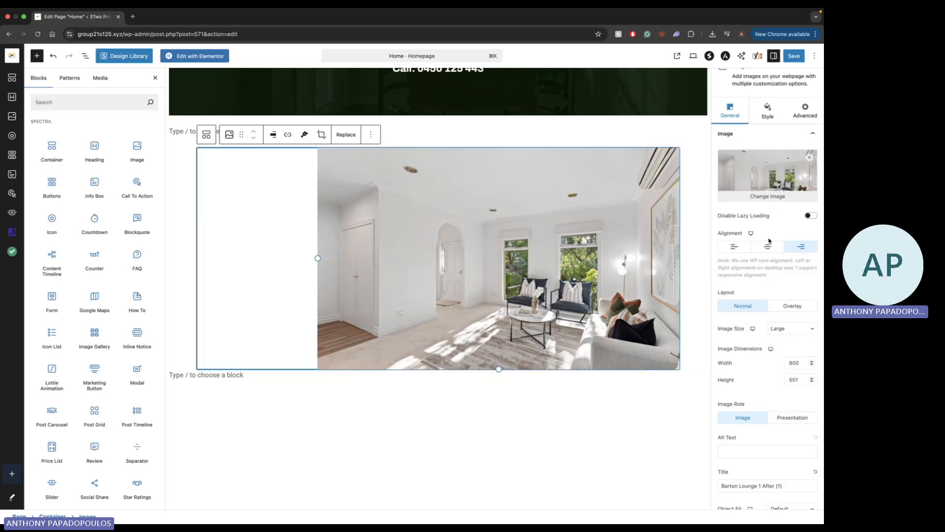
scroll(768, 251, "down", 3)
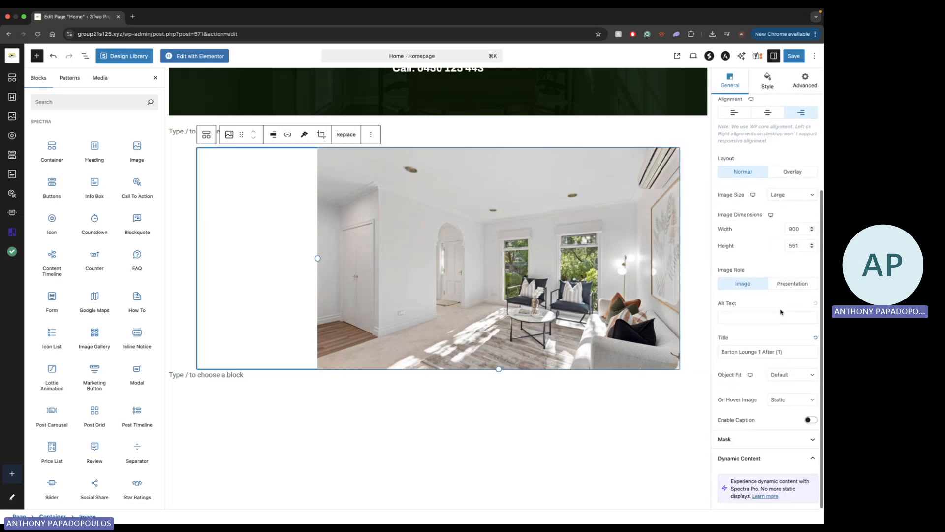
scroll(780, 311, "up", 4)
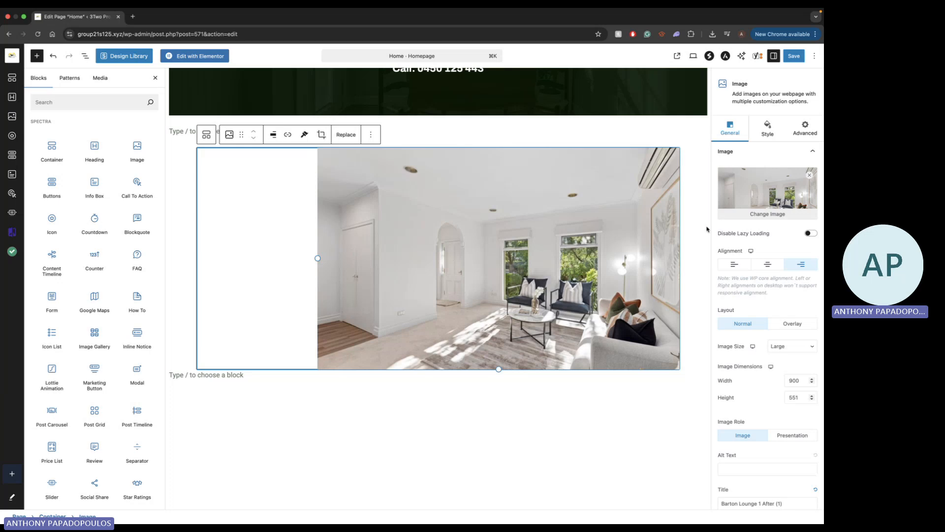
scroll(738, 294, "up", 1)
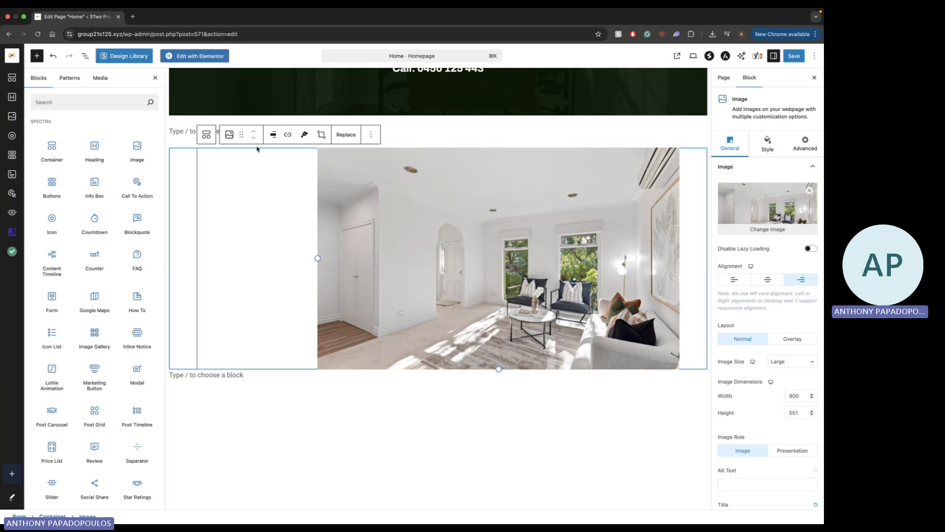
left_click(316, 135)
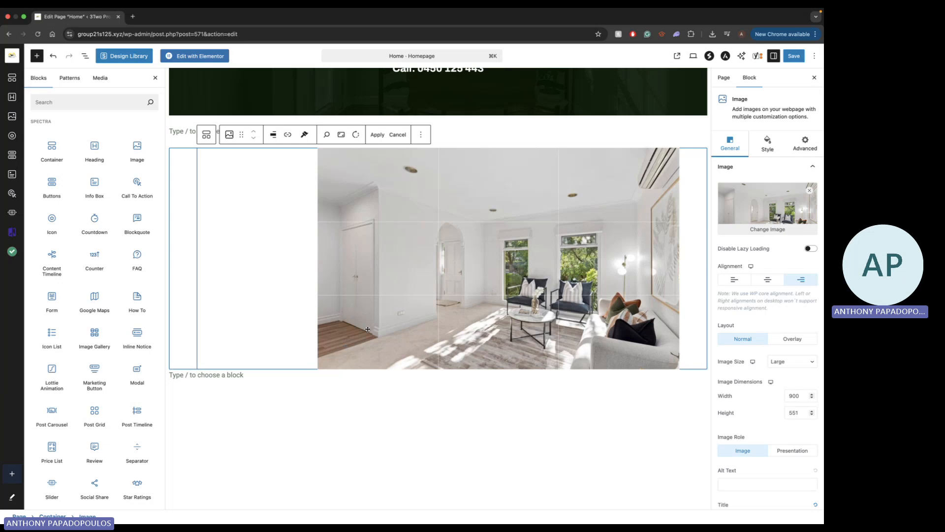
left_click(398, 135)
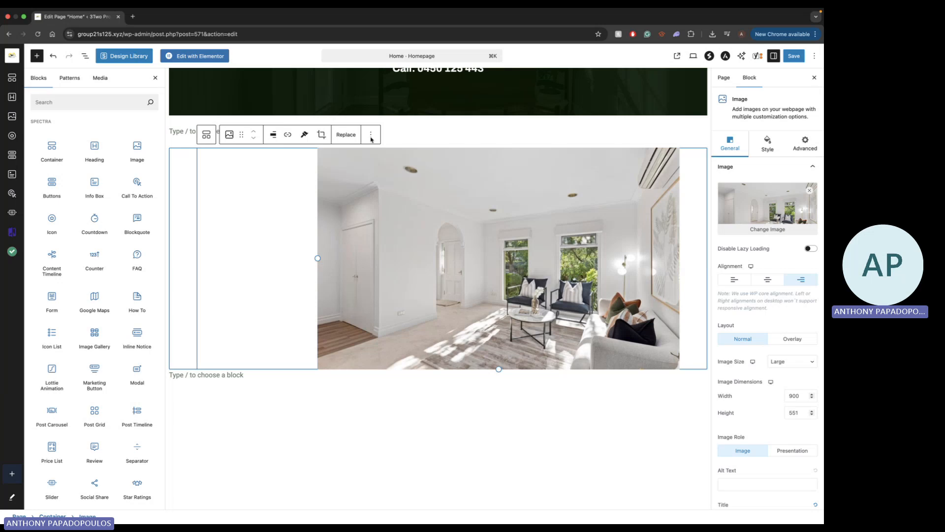
Add an empty paragraph block before the lounge image and delete the Image block from the container
left_click(371, 137)
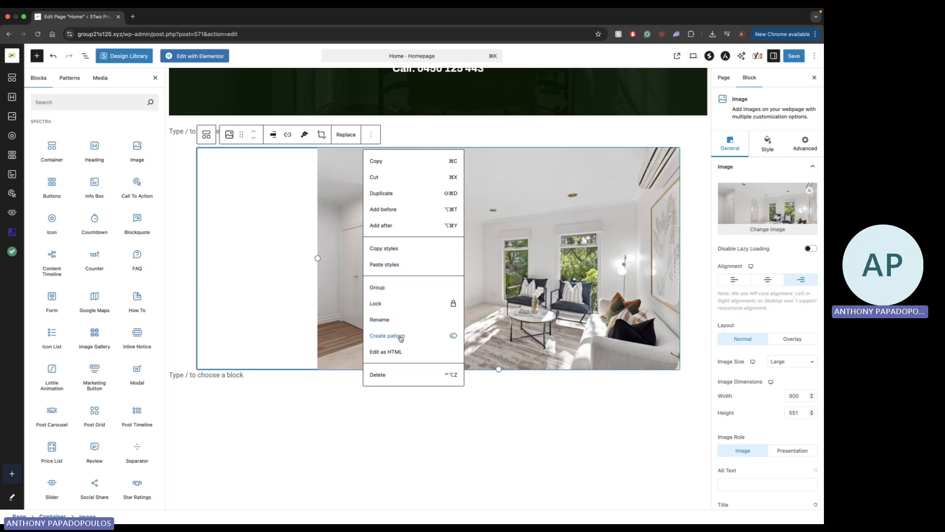
left_click(392, 211)
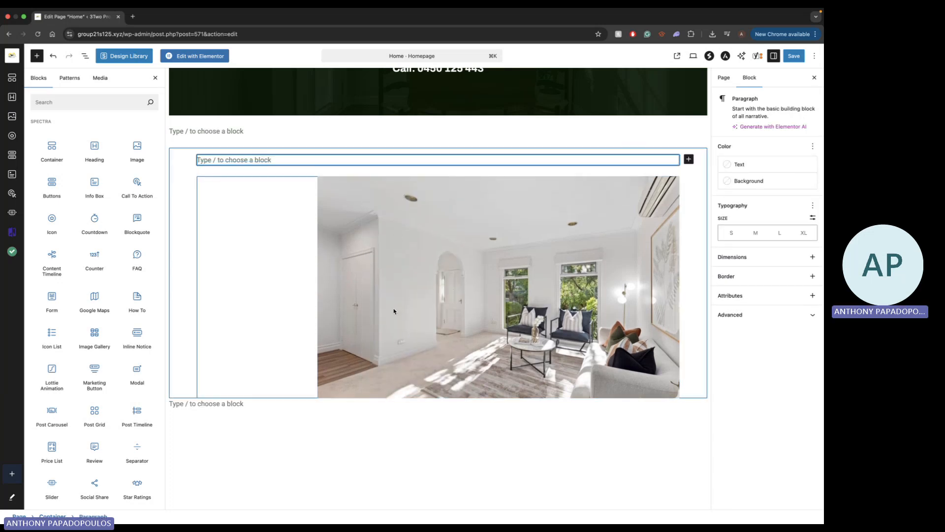
left_click(350, 217)
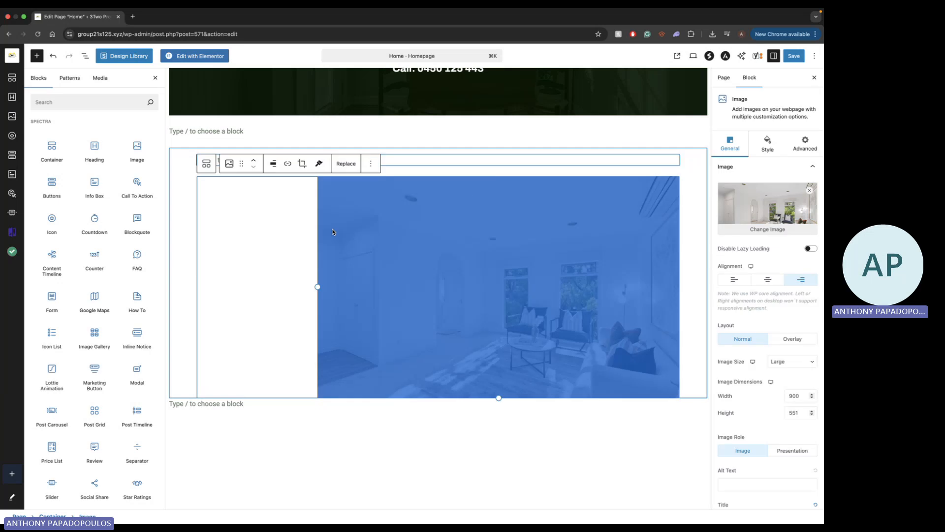
right_click(352, 195)
left_click(314, 201)
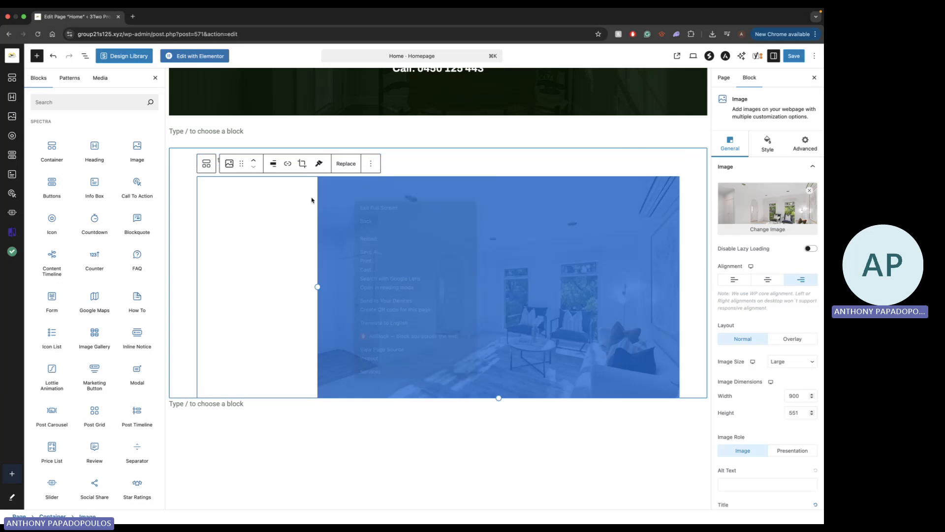
left_click(370, 162)
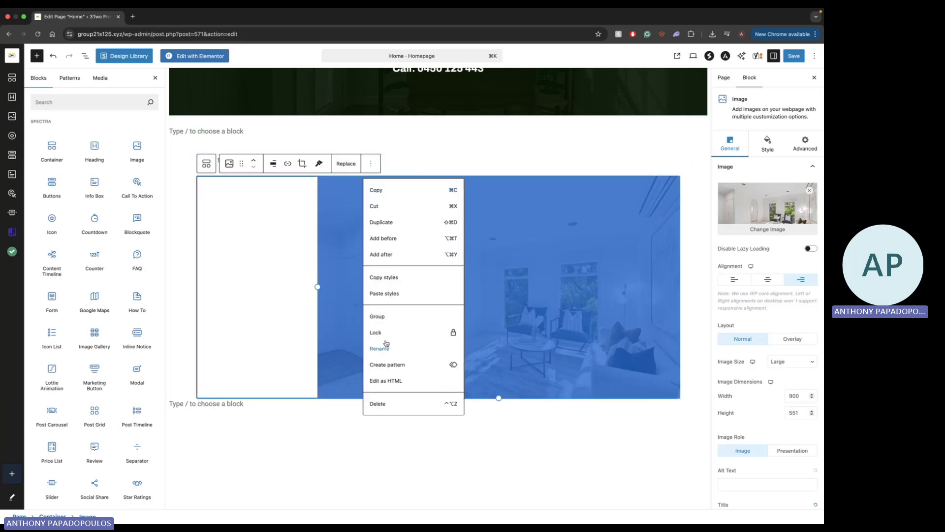
left_click(378, 404)
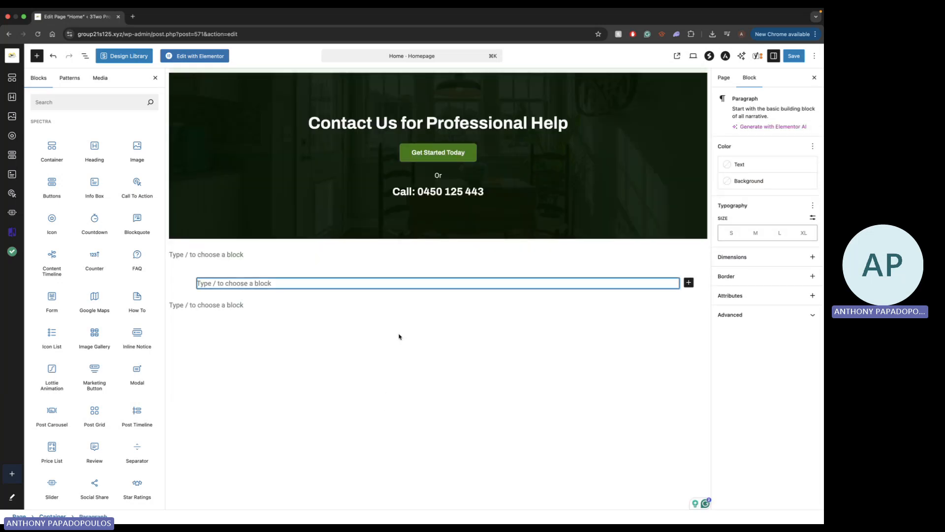
Delete the end of the word "Our" in the About 3Two Projects paragraph and retype it with its following space
scroll(385, 300, "up", 1)
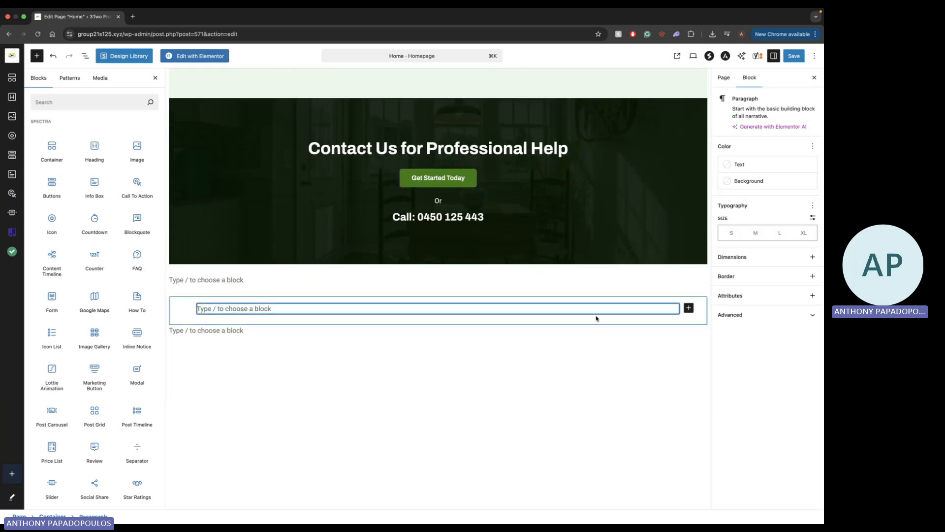
scroll(547, 269, "up", 4)
right_click(548, 269)
left_click(485, 297)
scroll(490, 299, "up", 1)
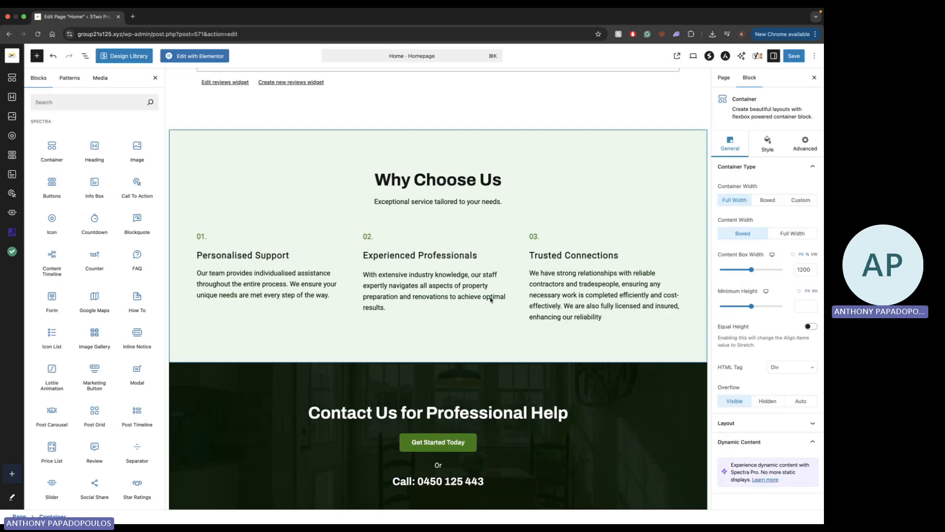
scroll(490, 298, "up", 10)
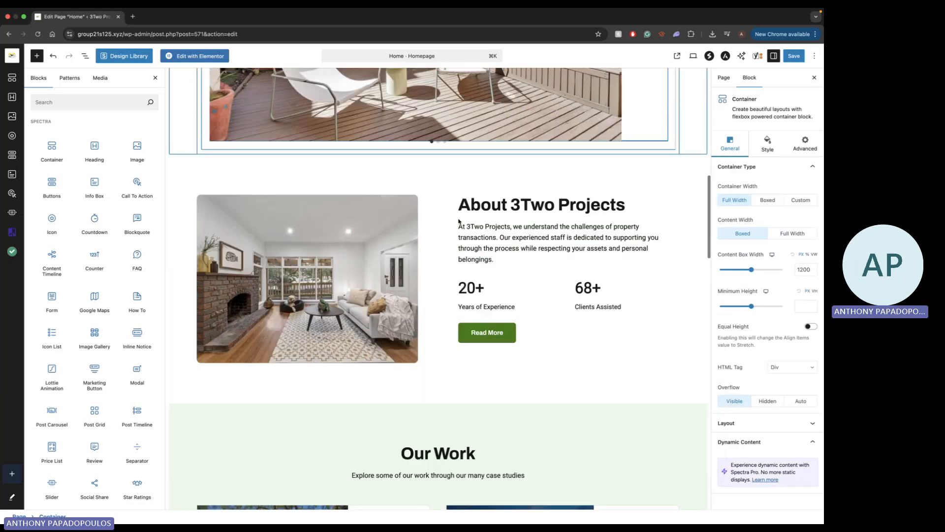
double_click(546, 238)
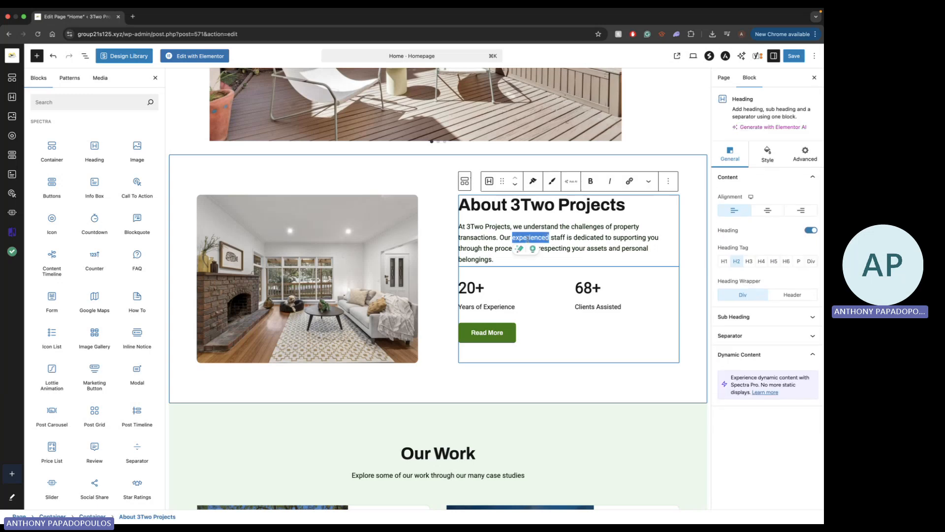
left_click(512, 238)
key("BackSpace")
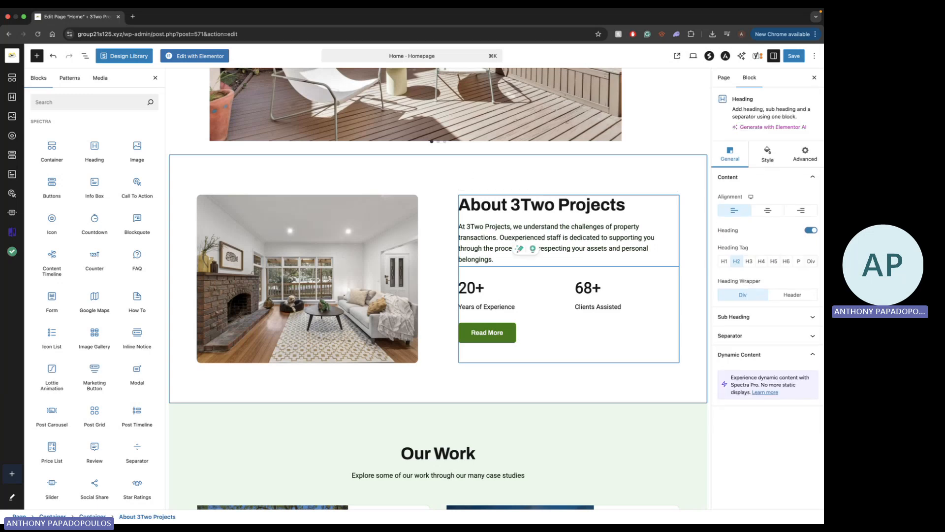
key("BackSpace")
type("r")
key("BackSpace")
type("r")
key("BackSpace")
key("BackSpace")
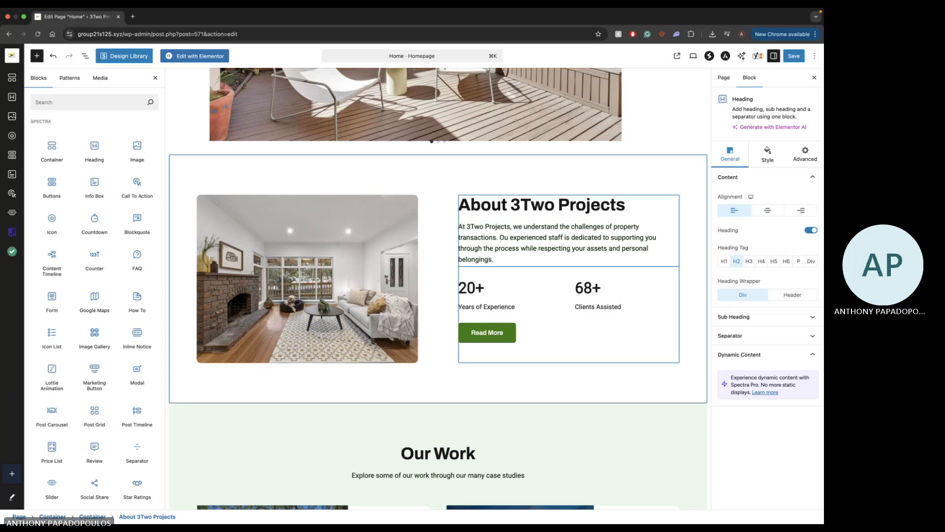
type("r")
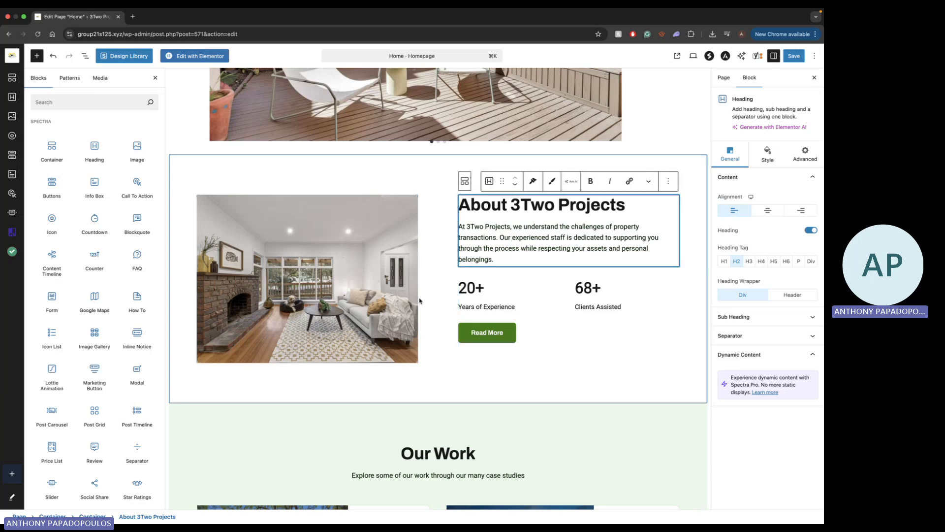
Check the replacement options of the About 3Two Projects section's lounge image, closing them without replacing it
left_click(365, 198)
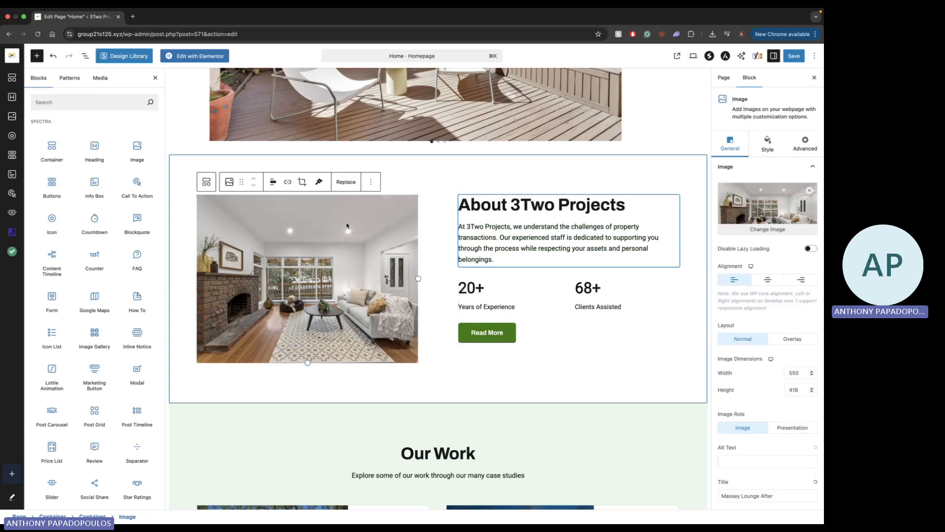
left_click(347, 183)
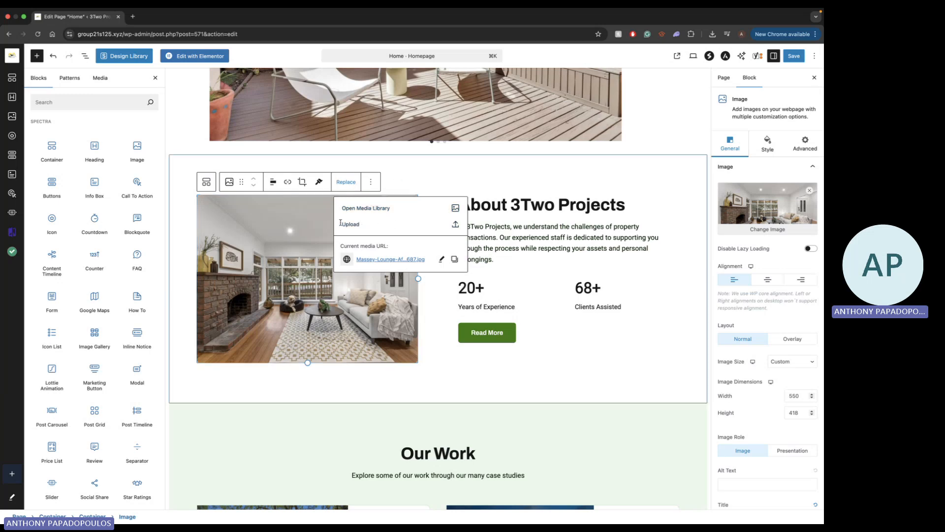
left_click(286, 271)
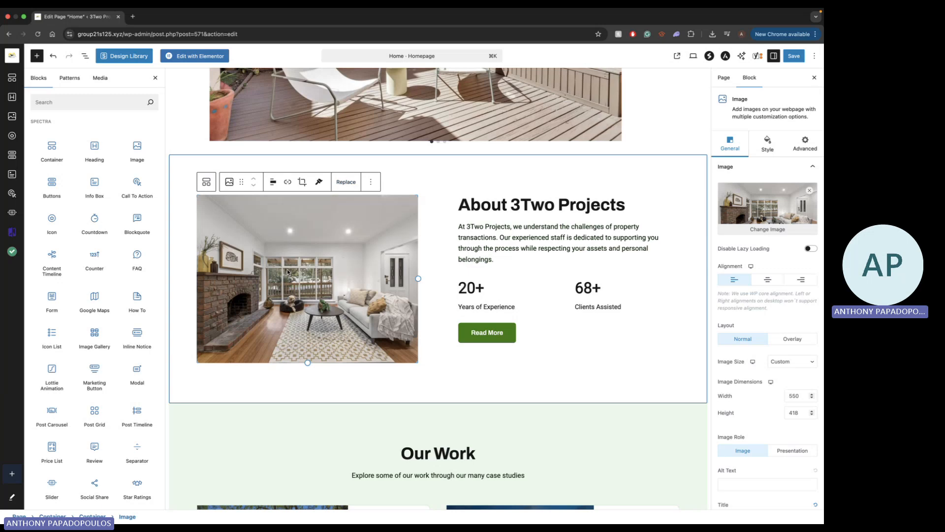
scroll(438, 345, "down", 5)
scroll(442, 392, "up", 4)
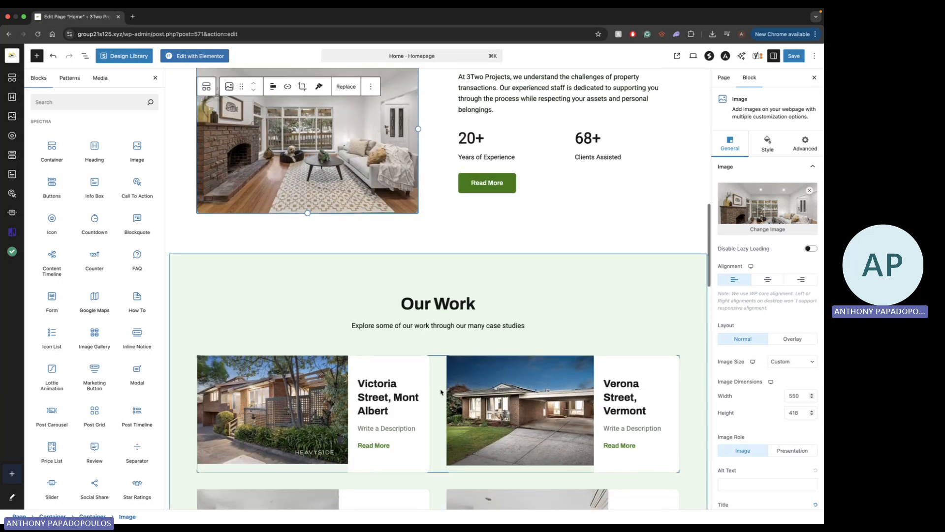
scroll(375, 325, "up", 5)
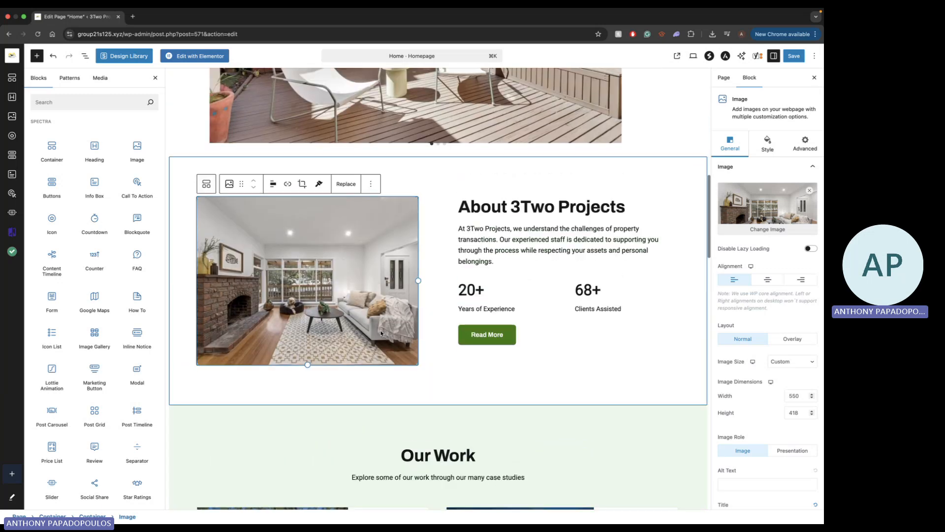
Examine the content settings of the About section's Read More button, including its link and open-in-new-window option
scroll(497, 391, "down", 7)
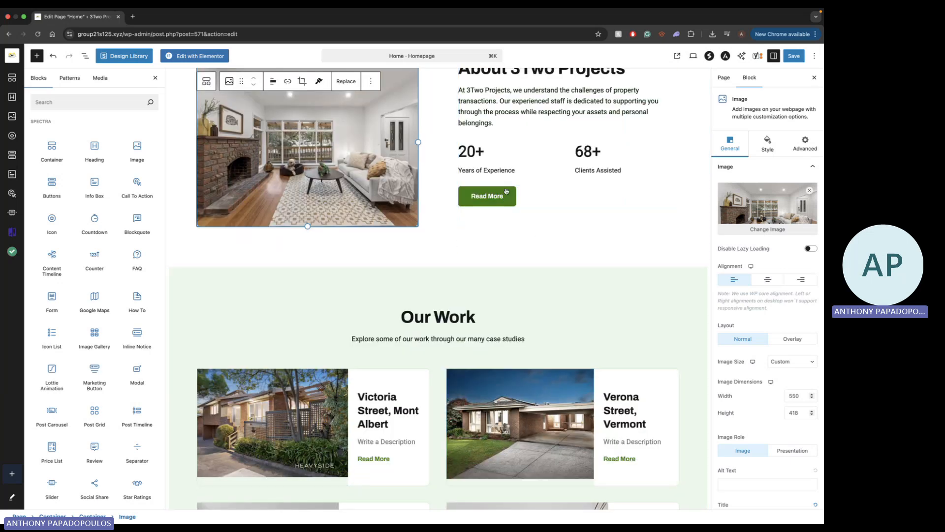
left_click(511, 204)
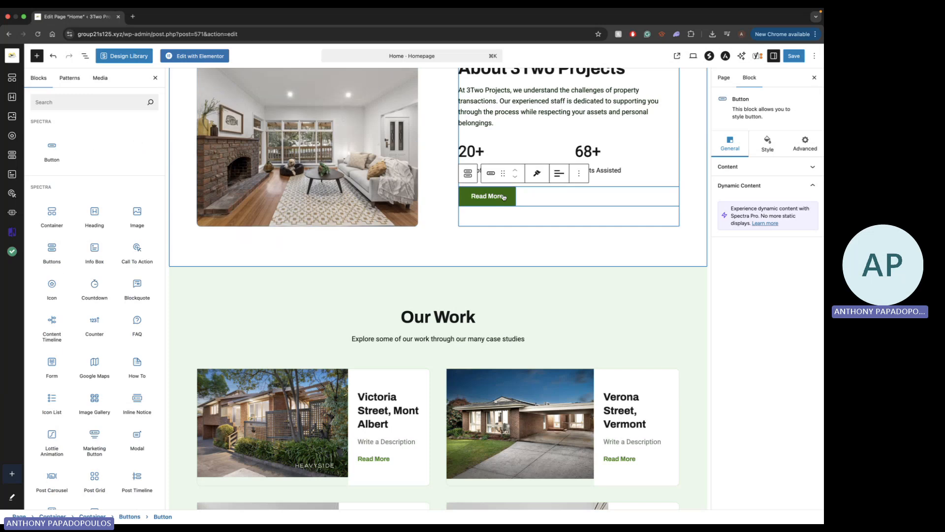
left_click(780, 171)
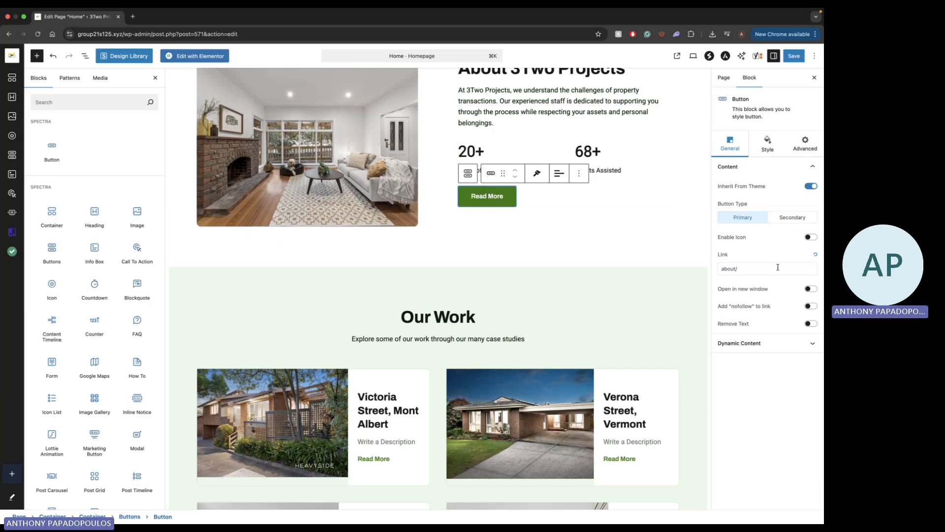
left_click(751, 269)
left_click(808, 290)
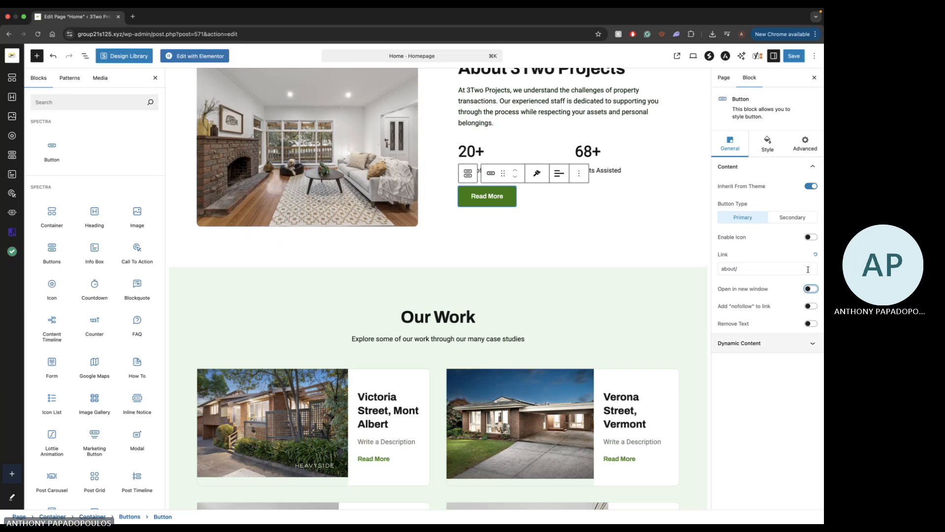
Review the Read More button's spacing, animation choices and advanced settings, and return to its general settings
left_click(768, 145)
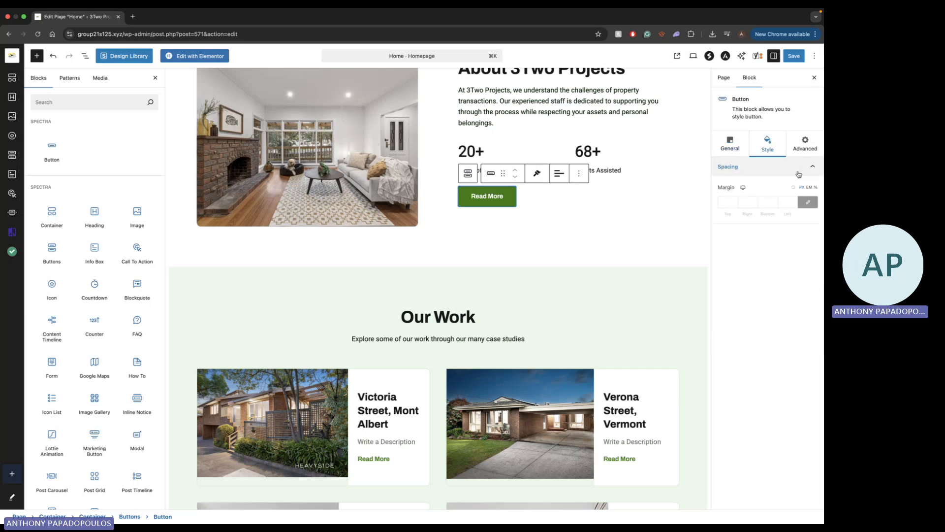
left_click(805, 148)
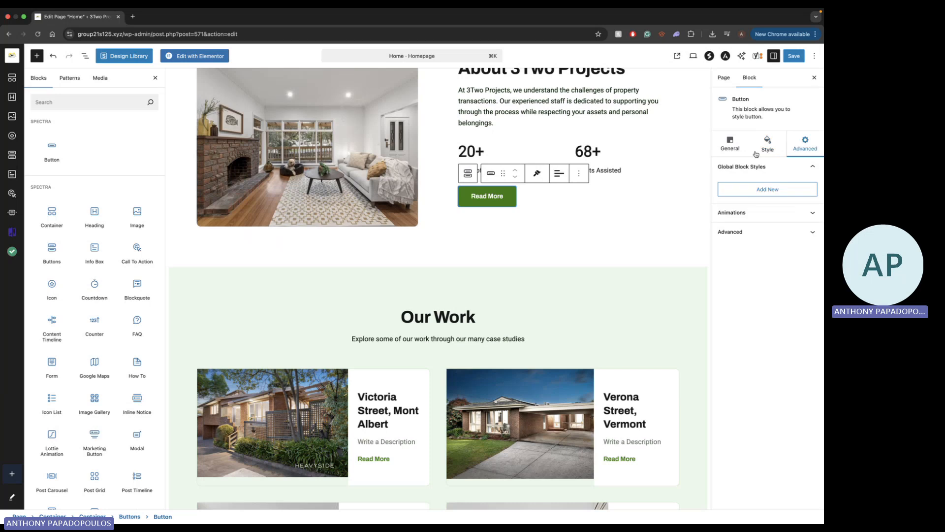
left_click(738, 213)
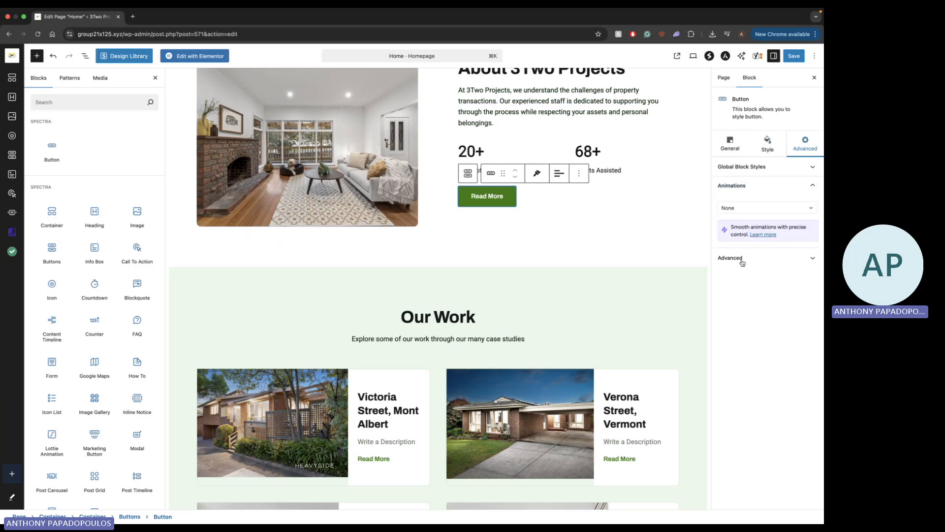
left_click(746, 213)
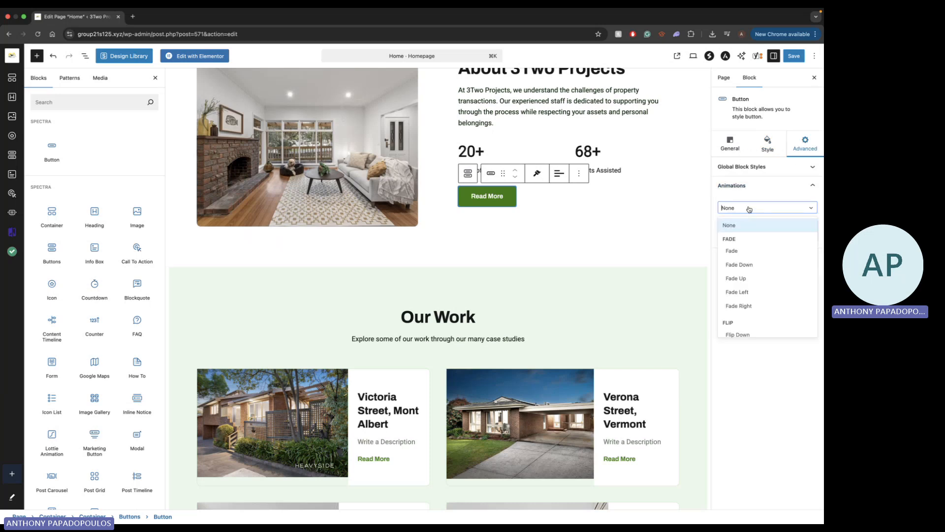
left_click(749, 210)
left_click(752, 256)
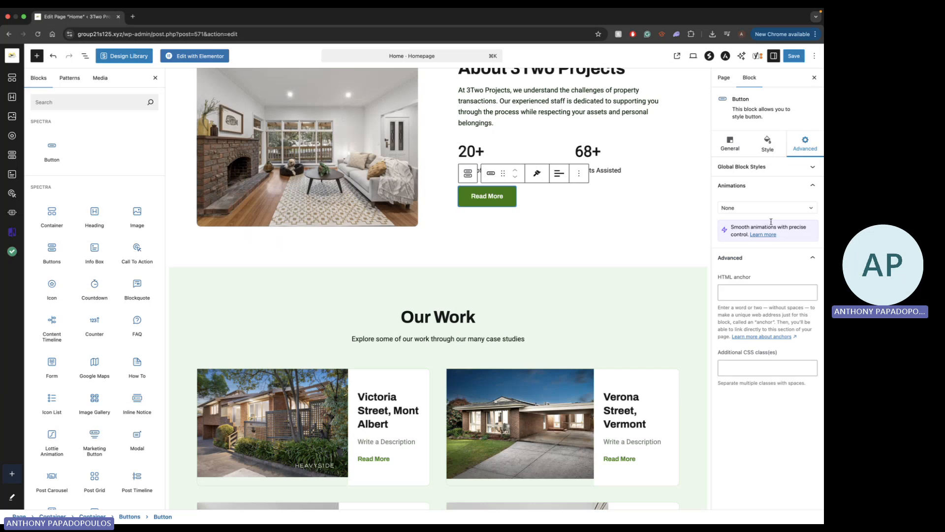
left_click(737, 144)
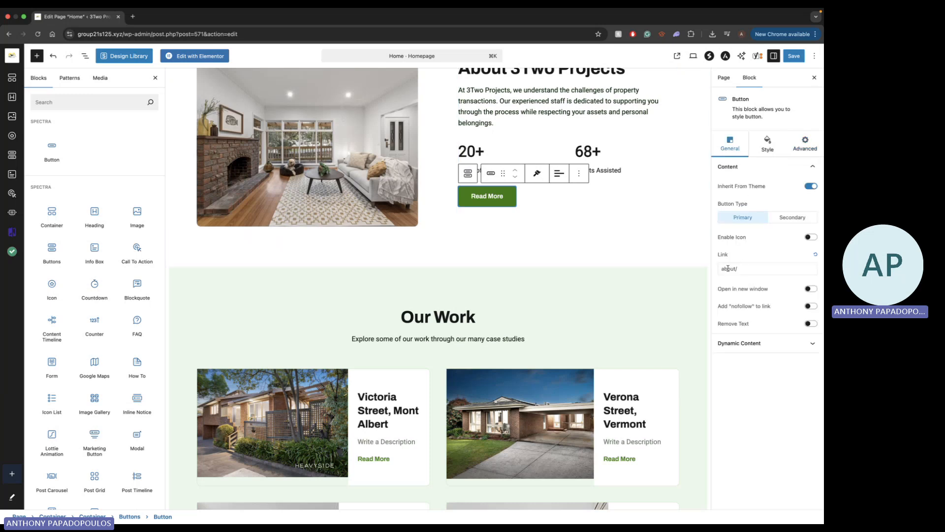
Delete the word "More" from the About section's button label and retype it so the label reads "Read More"
double_click(492, 197)
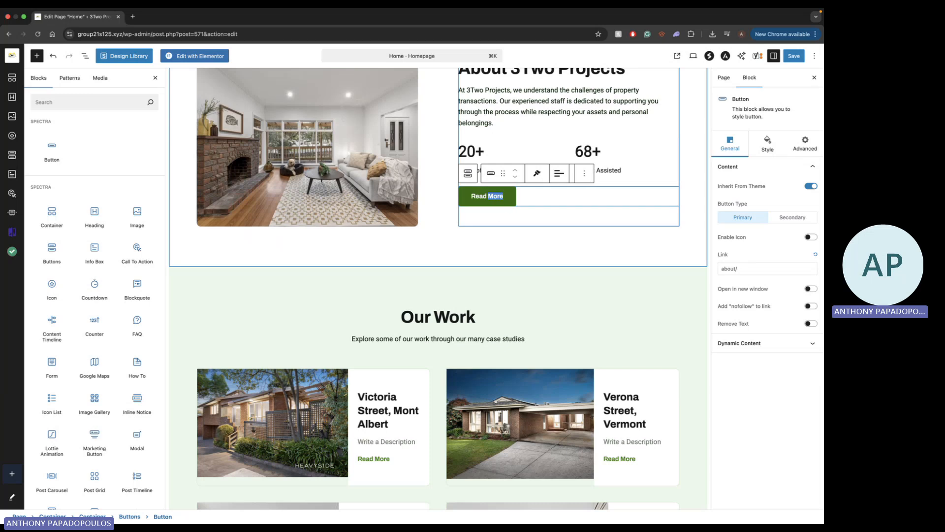
key("BackSpace")
type("M")
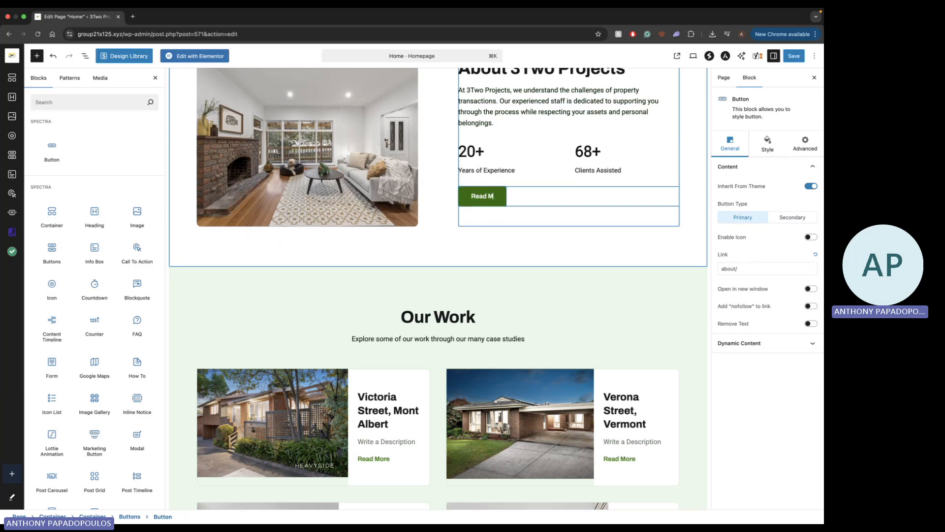
type("ore")
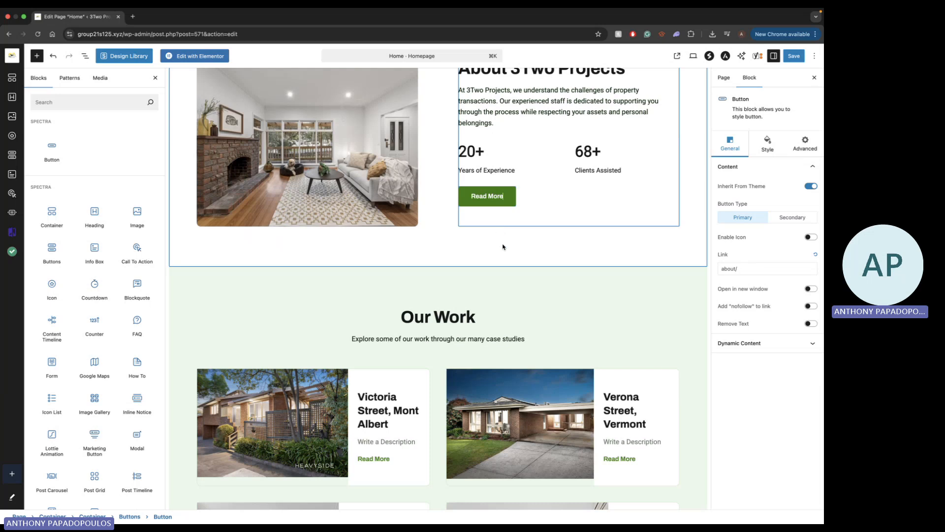
key("Escape")
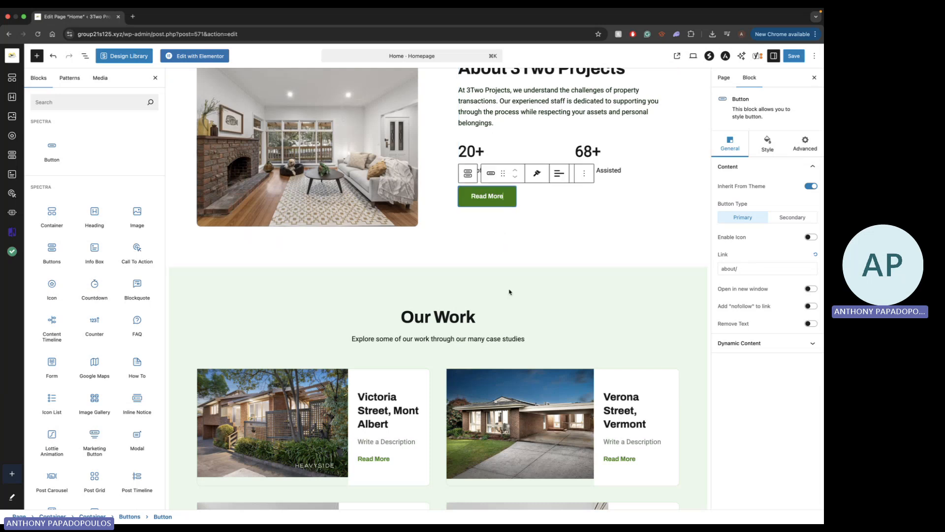
Open the Call To Action settings of the Victoria Street, Mont Albert info box in the Our Work section
scroll(508, 291, "down", 5)
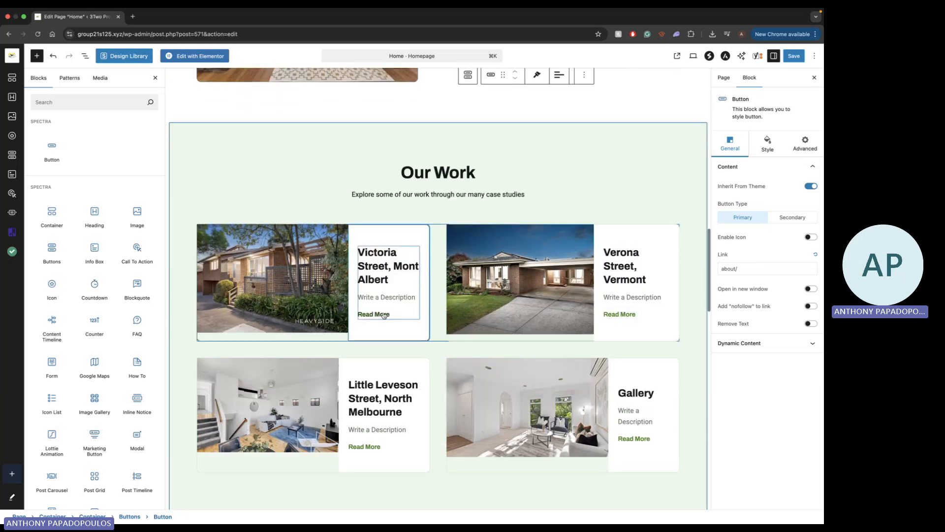
left_click(393, 317)
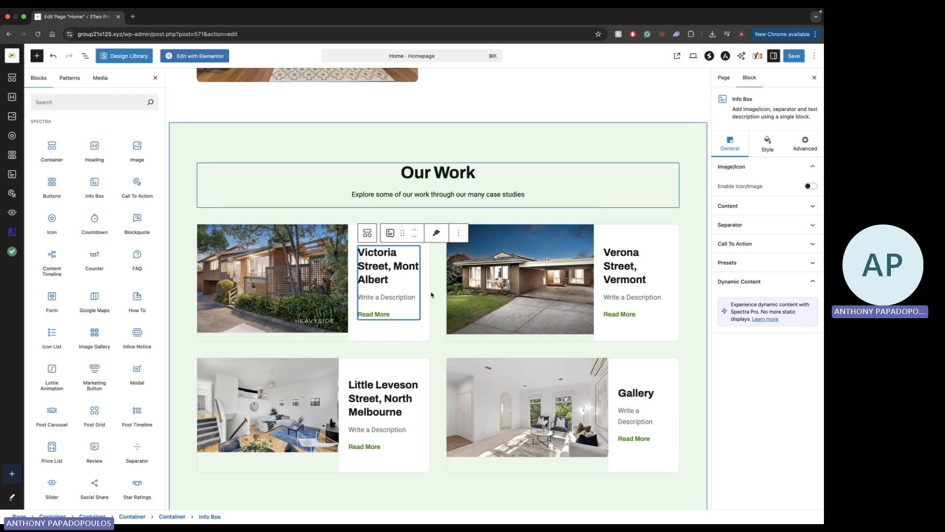
double_click(382, 314)
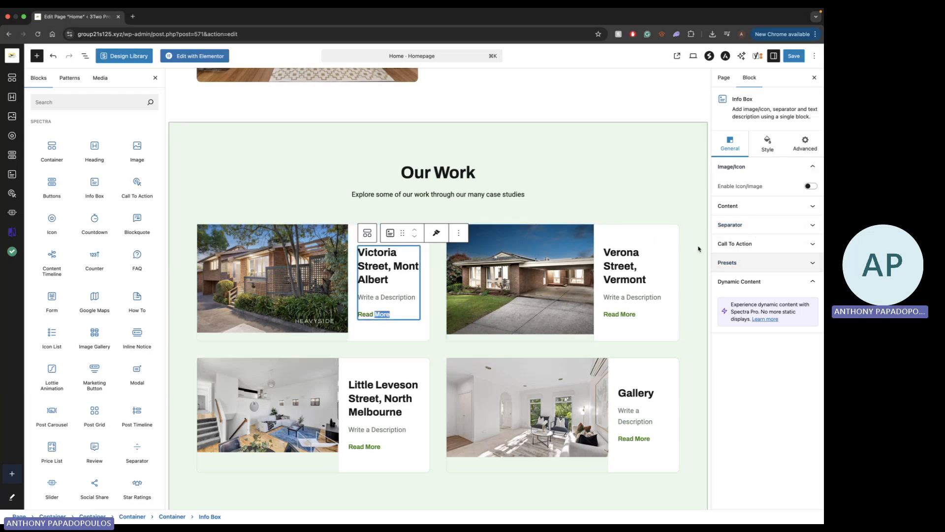
left_click(737, 243)
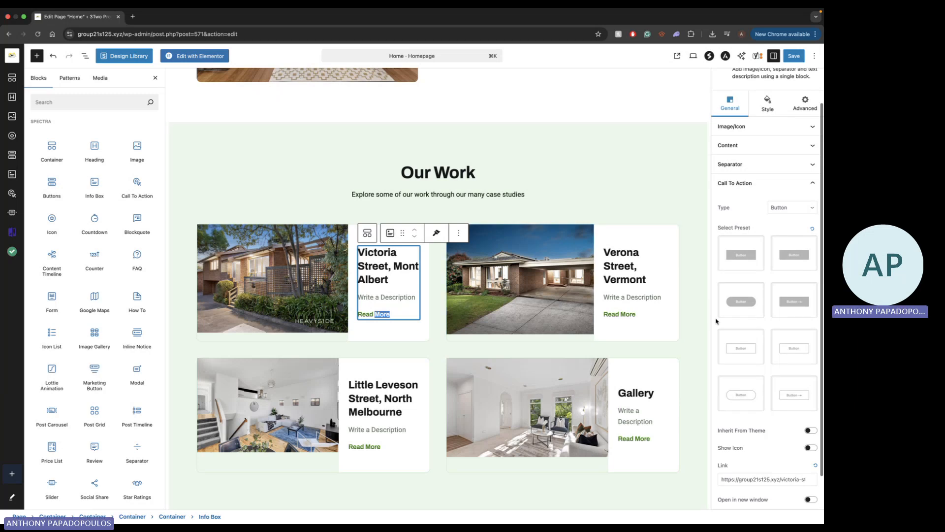
scroll(739, 345, "down", 2)
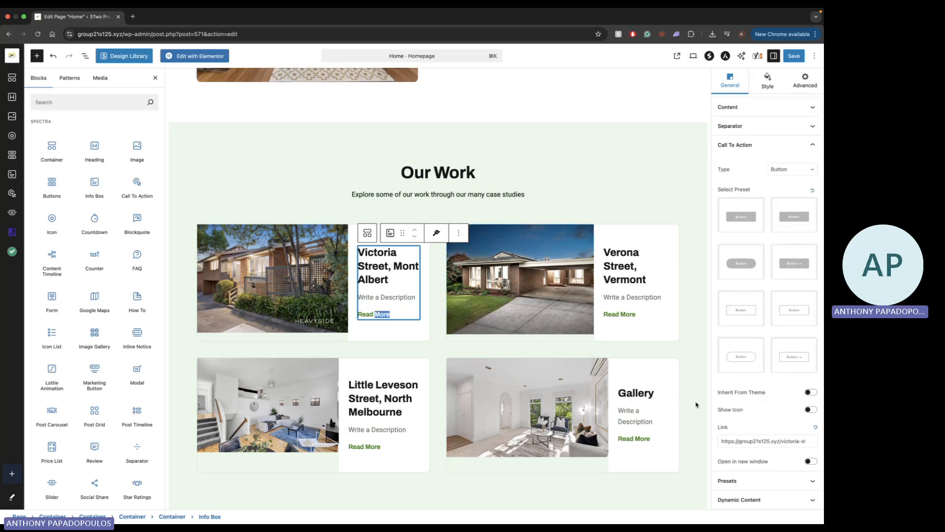
Highlight and inspect the Victoria Street info box's call-to-action link address, leaving it unedited
left_click_drag(733, 442, 815, 445)
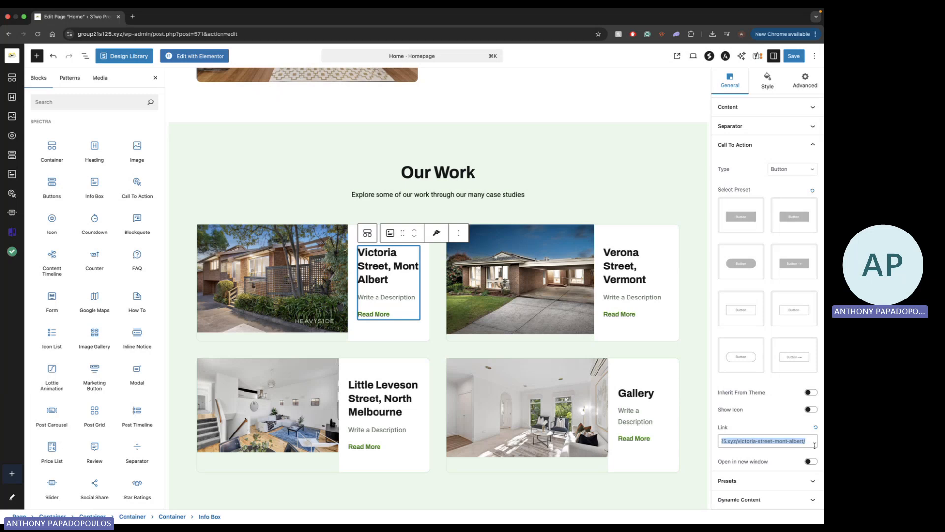
left_click(756, 443)
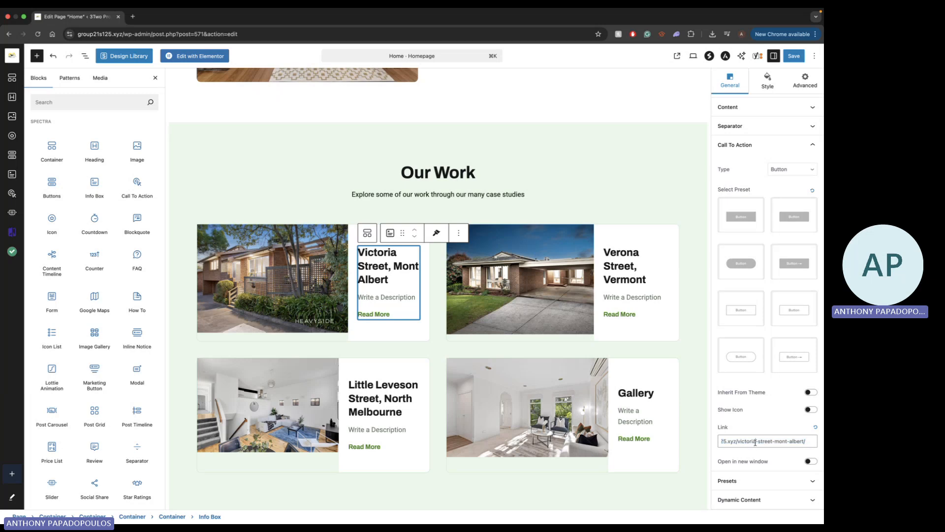
key("super+a")
left_click(757, 439)
left_click_drag(764, 442, 808, 442)
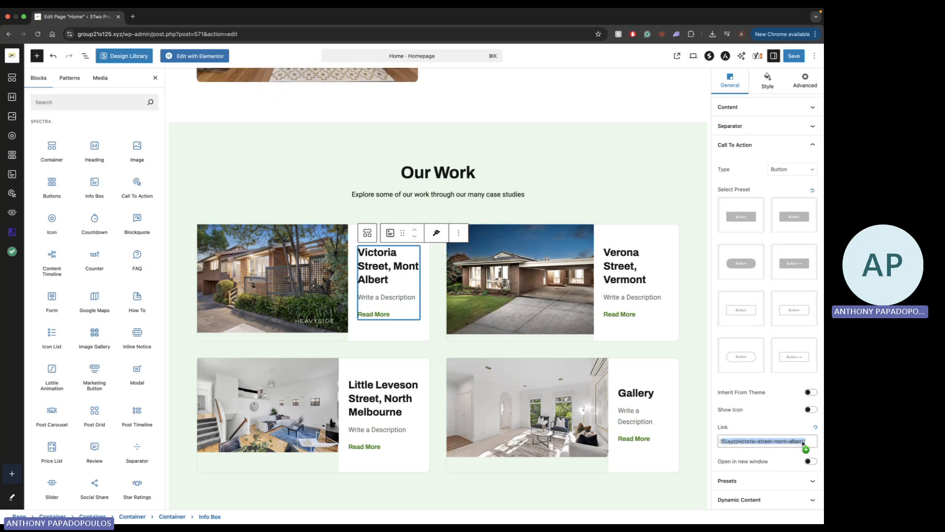
left_click(775, 442)
scroll(774, 444, "left", 2)
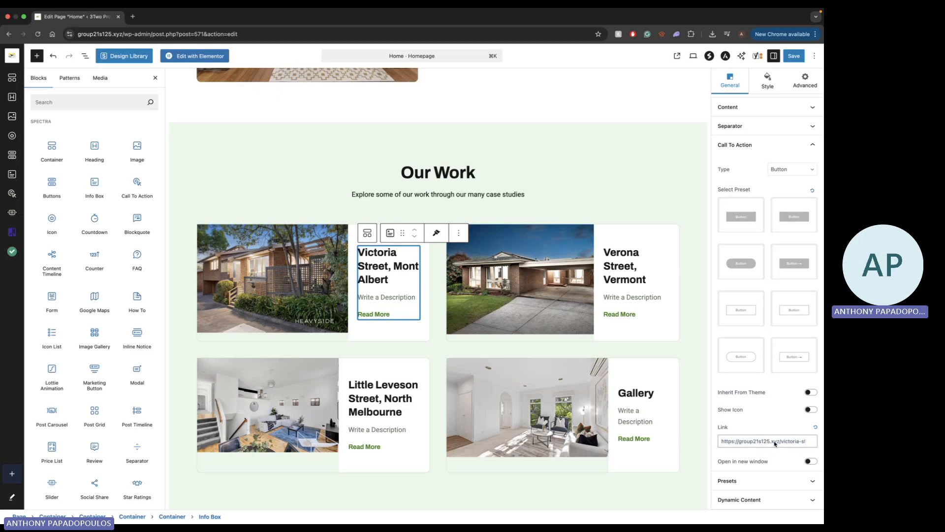
Leave the Home page editor without saving the changes and return to the site's Pages list
scroll(603, 145, "up", 5)
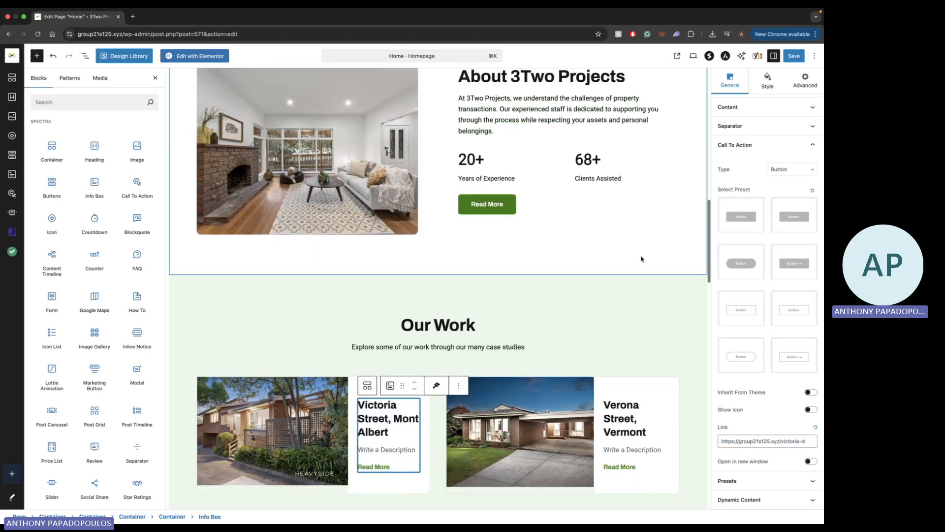
scroll(642, 259, "up", 8)
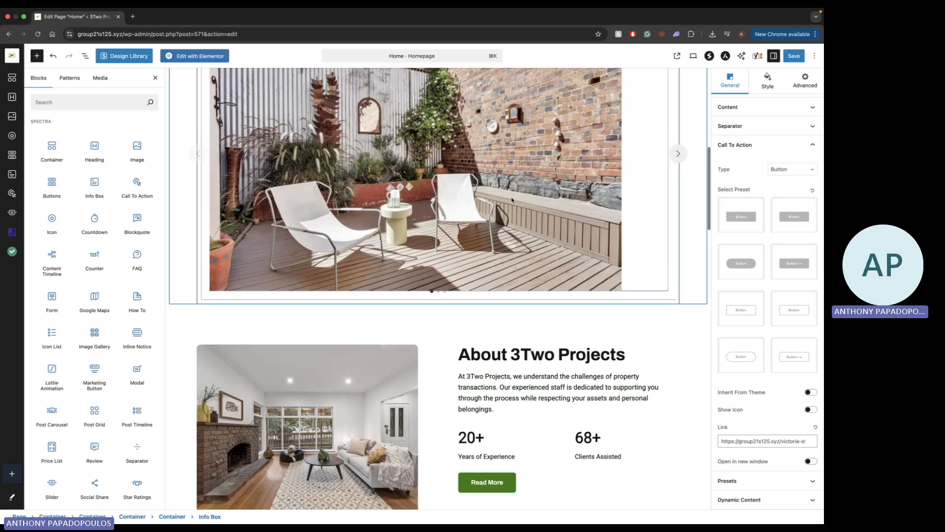
scroll(468, 333, "up", 6)
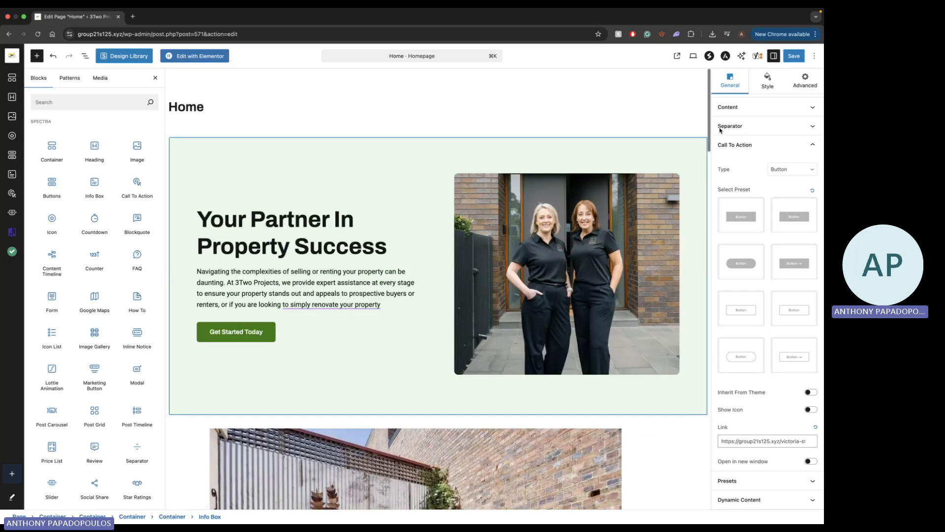
left_click(795, 56)
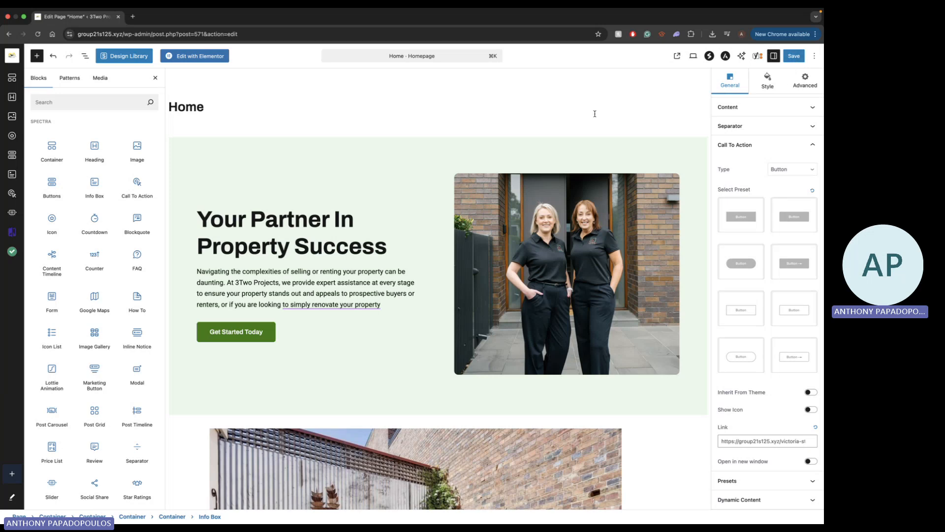
left_click(9, 33)
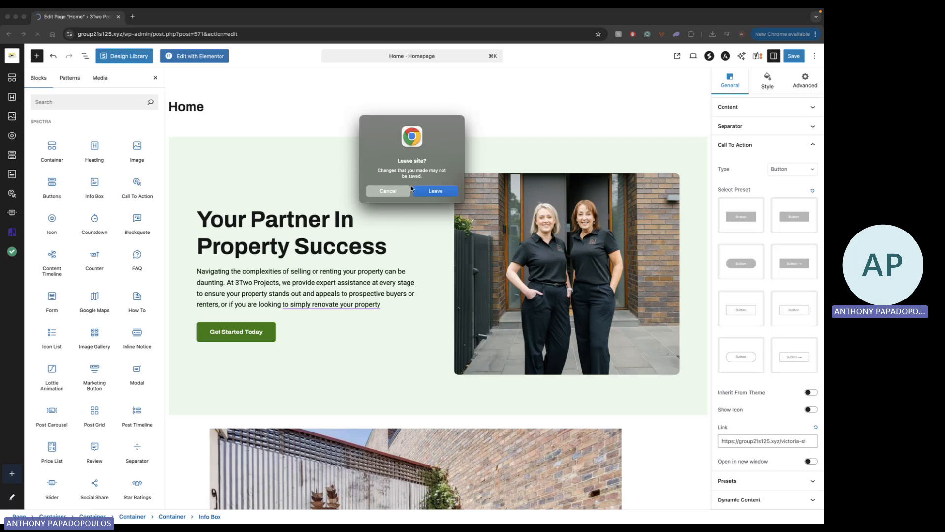
left_click(437, 191)
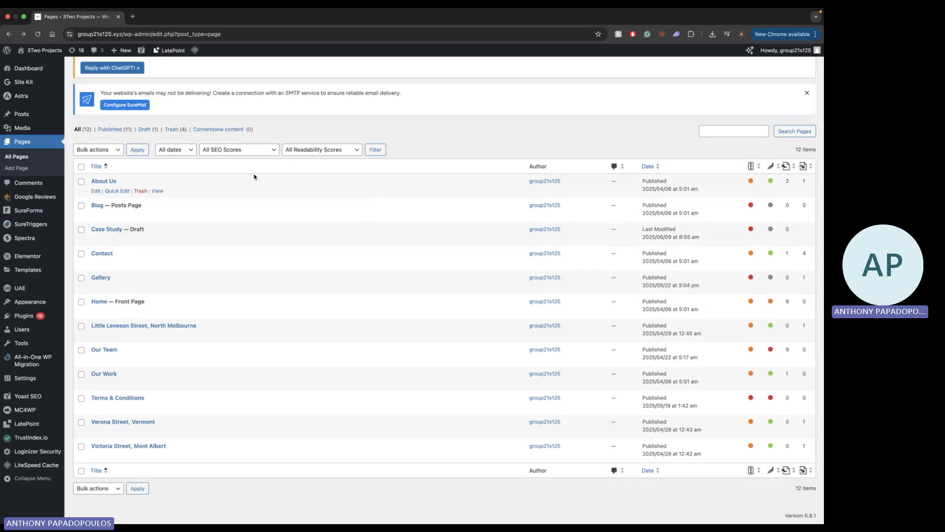
Add a new page and title it "Testimonial"
scroll(255, 175, "up", 2)
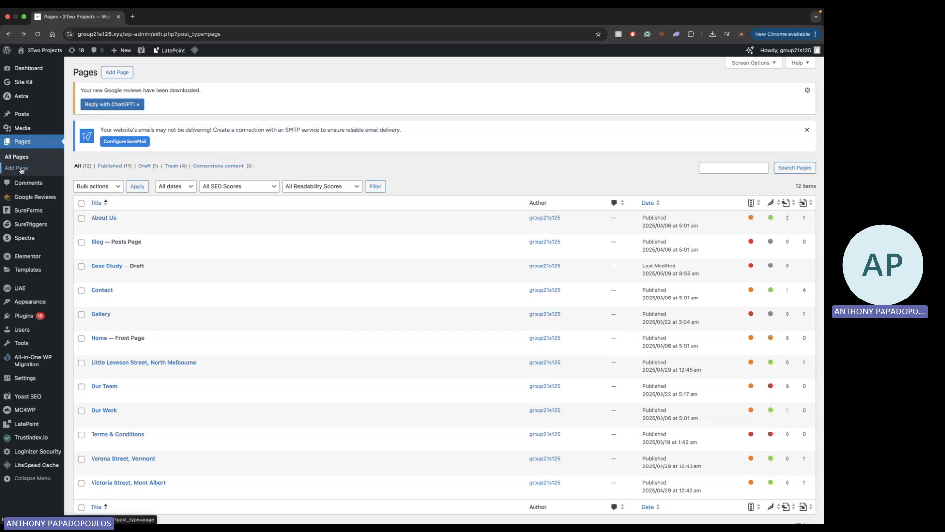
left_click(128, 74)
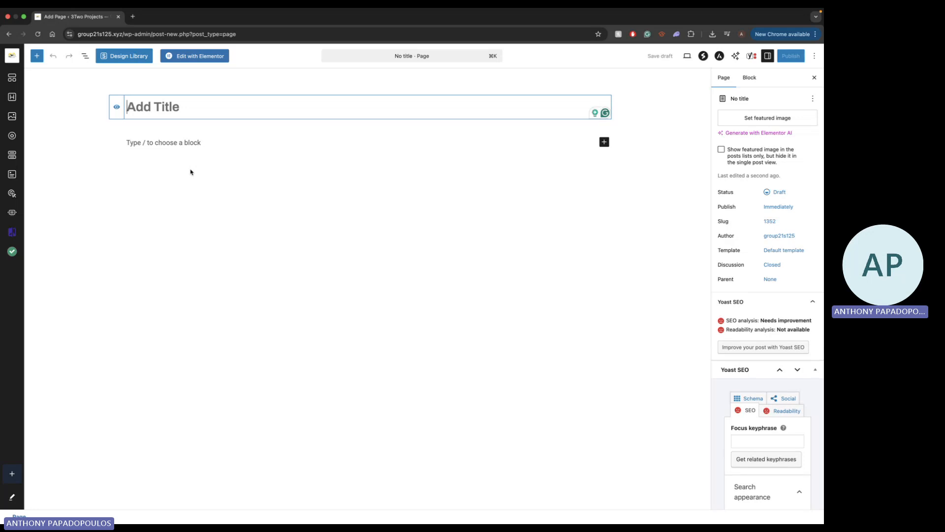
type("Testim")
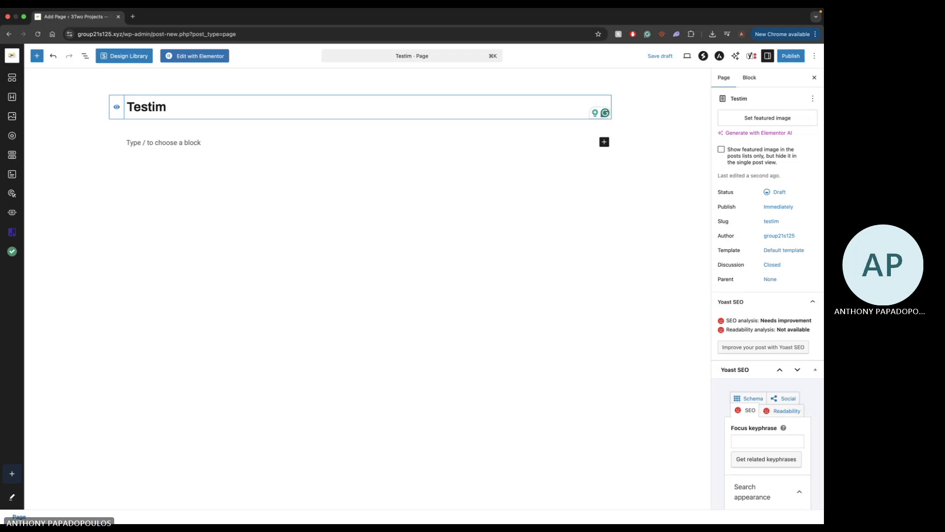
type("onial")
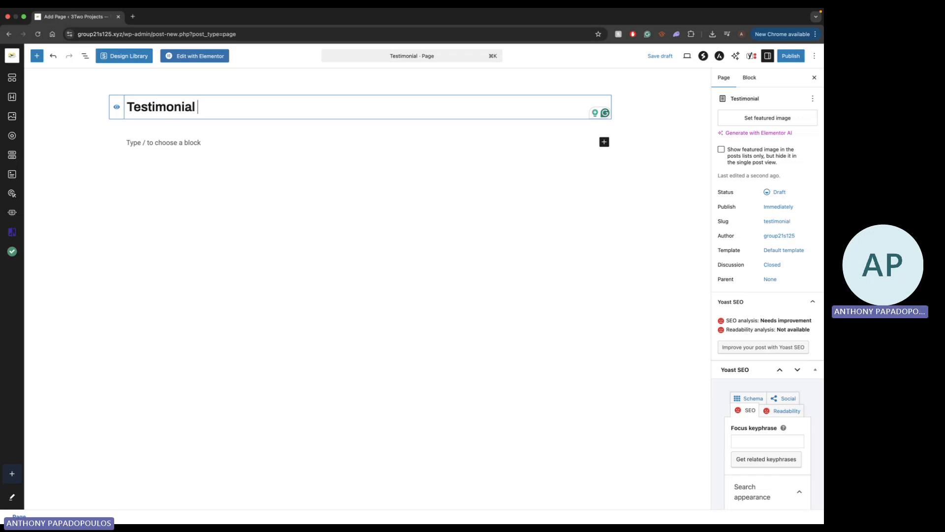
Insert a Heading block below the page title and replace its placeholder text with "Client Feedback"
left_click(156, 148)
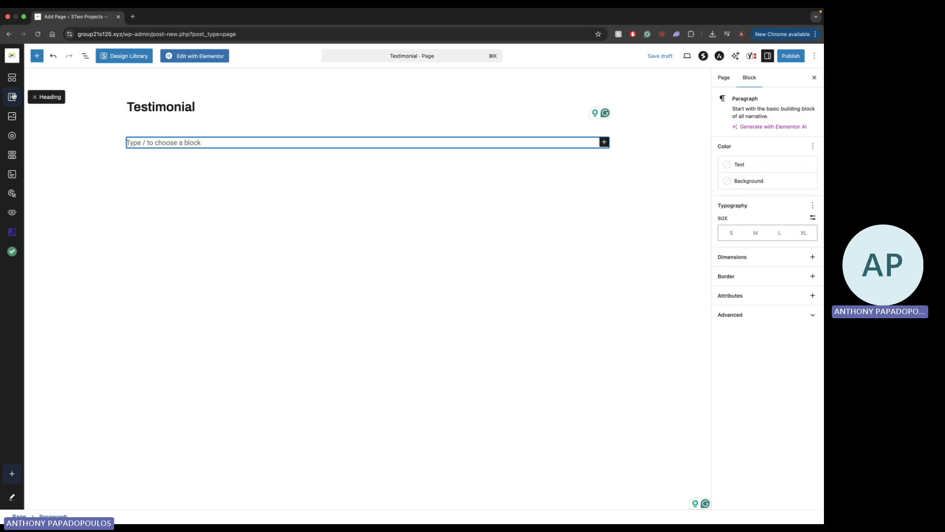
left_click_drag(13, 96, 163, 170)
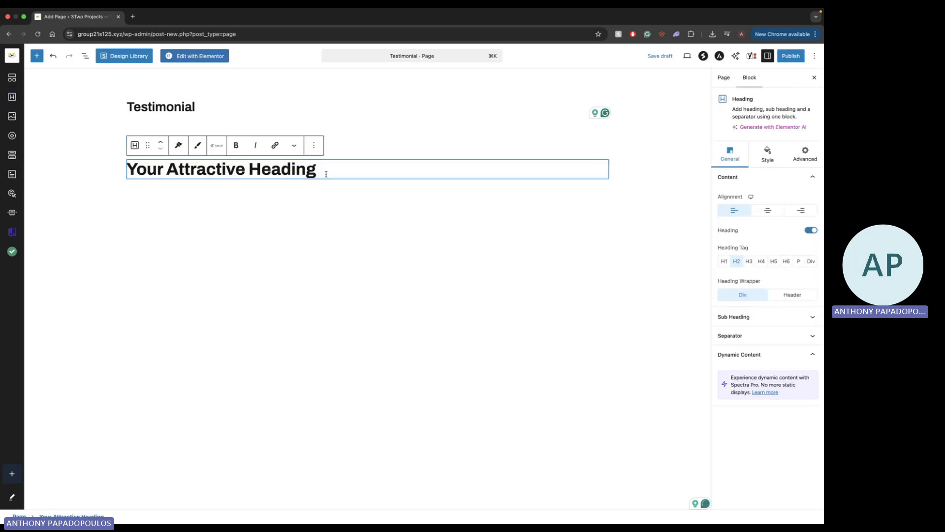
left_click_drag(326, 173, 131, 173)
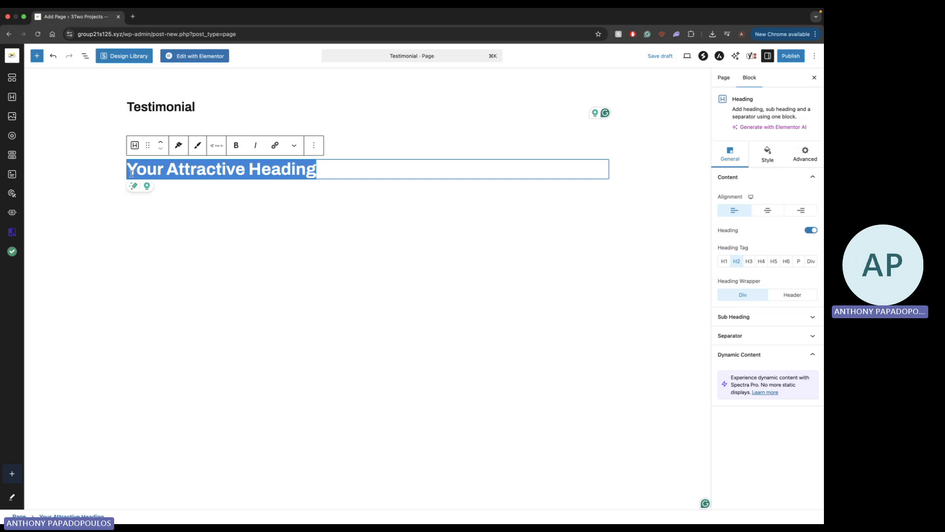
type("Client ")
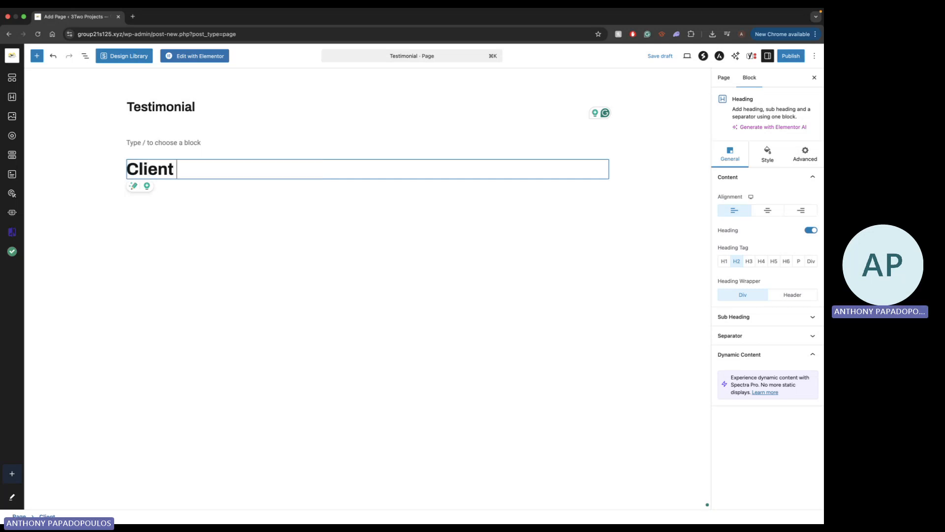
type("Feedback")
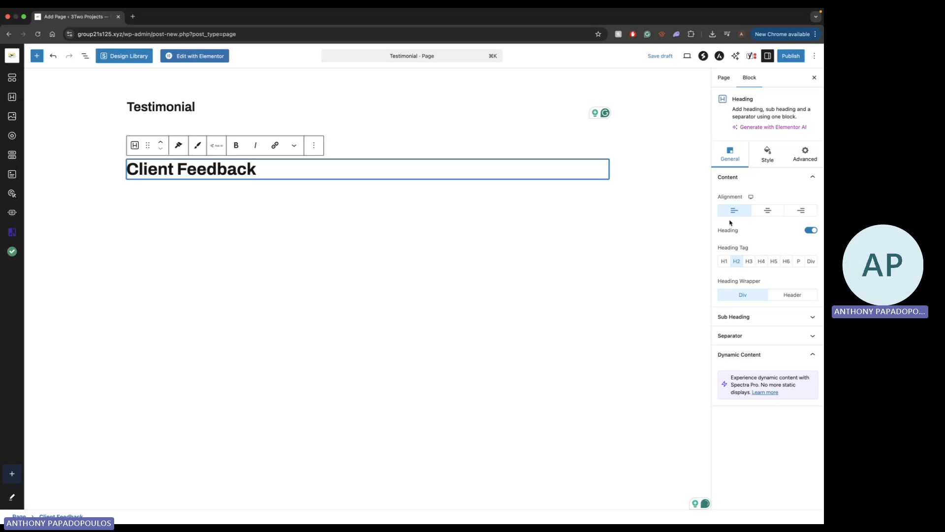
Center the Client Feedback heading and try other heading tags and the Header wrapper, settling on H2 and Div
left_click(771, 213)
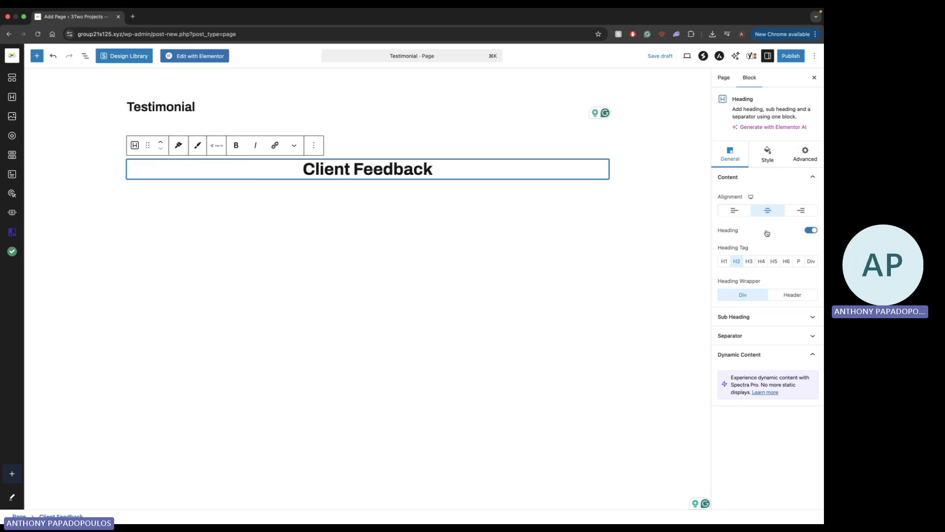
left_click(725, 261)
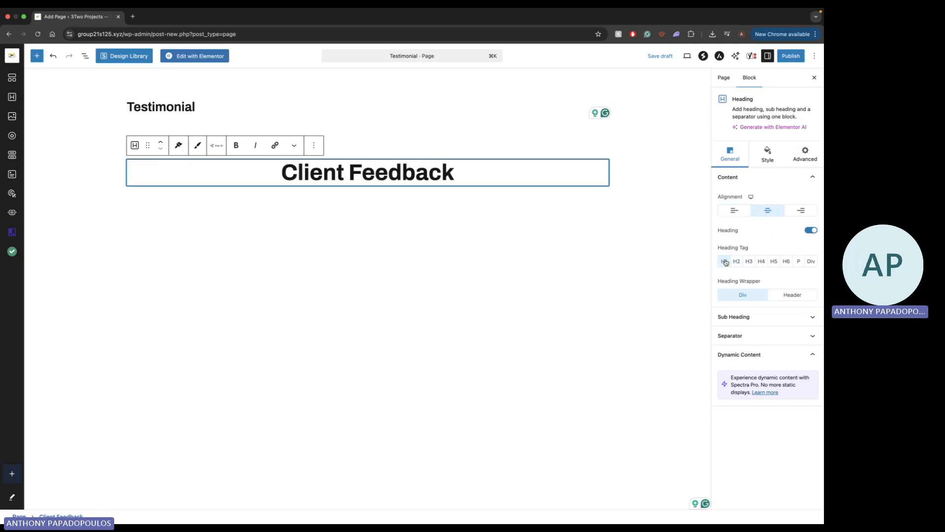
left_click(749, 262)
left_click(736, 262)
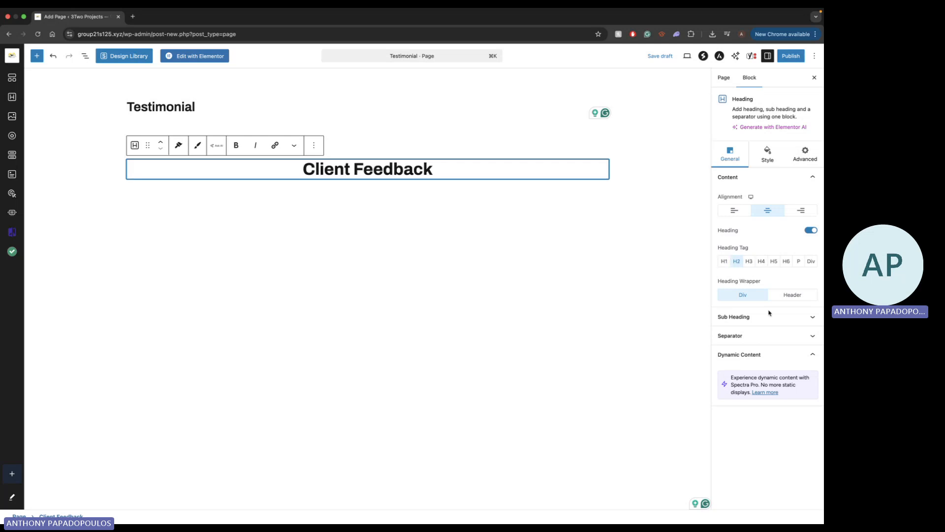
left_click(792, 296)
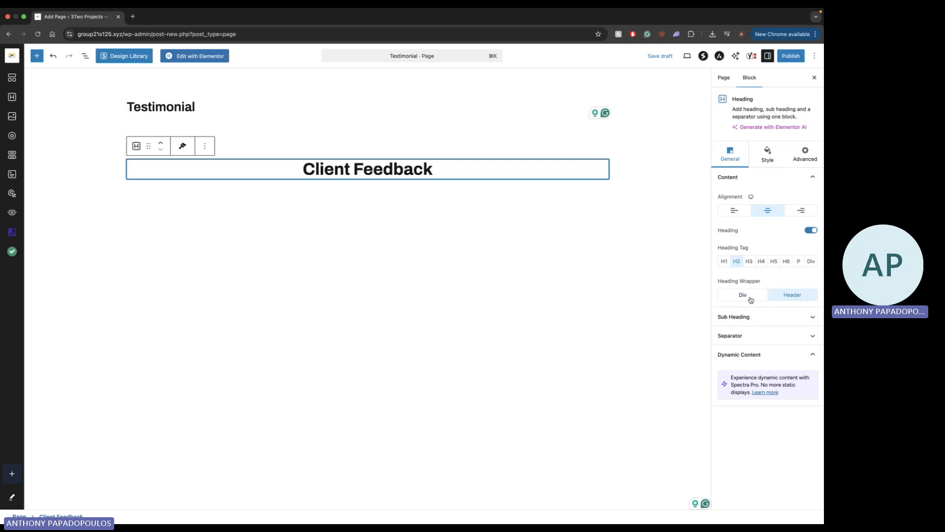
left_click(745, 295)
Enable the heading's sub heading, try it above the heading, and set its position back to Below Heading
left_click(789, 318)
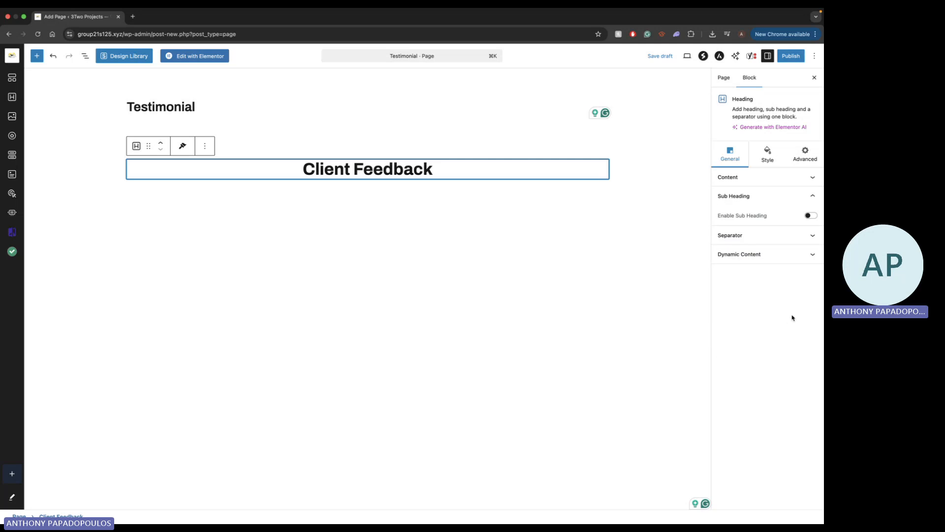
left_click(809, 215)
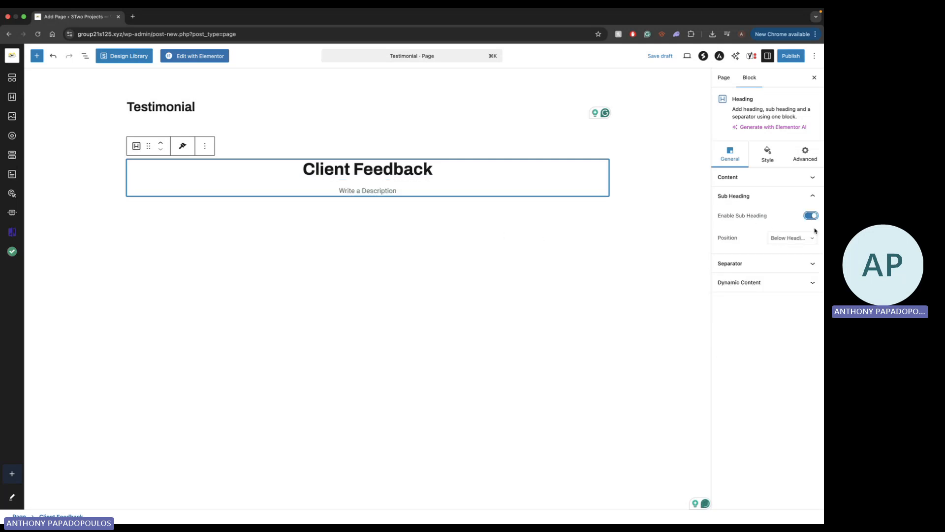
left_click(798, 238)
left_click(797, 228)
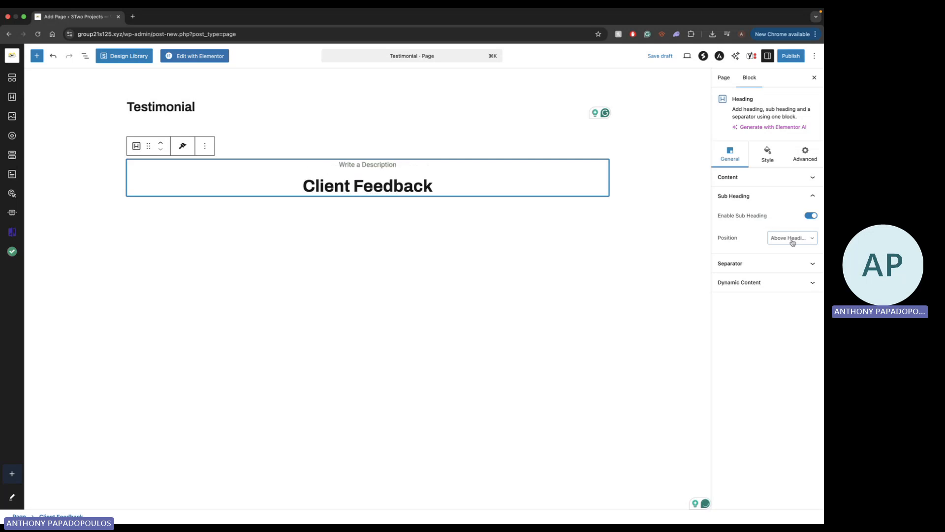
left_click(793, 242)
left_click(792, 247)
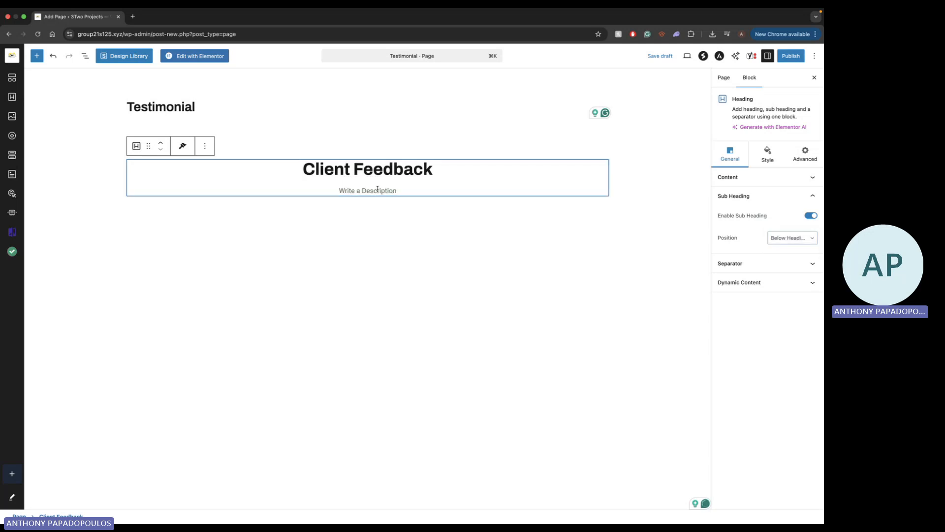
Review the heading's separator options and its style settings, including typography
left_click(782, 265)
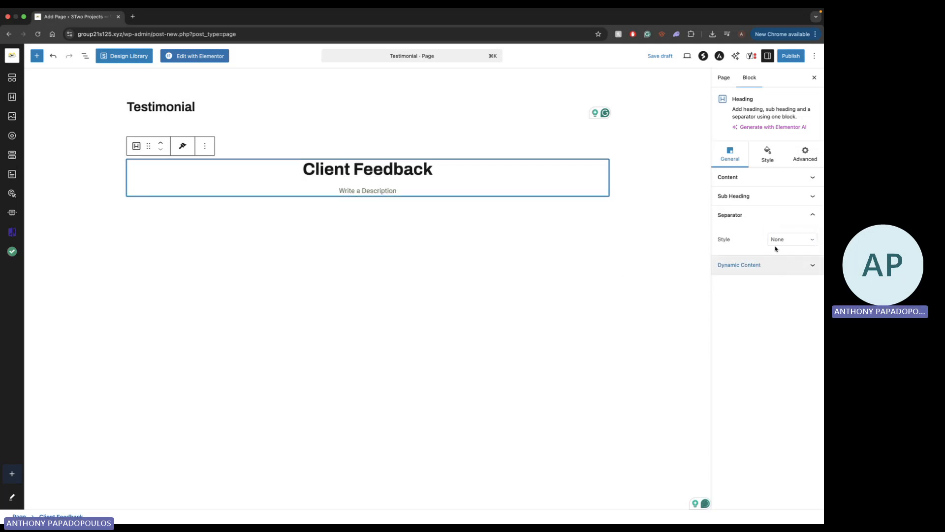
left_click(768, 155)
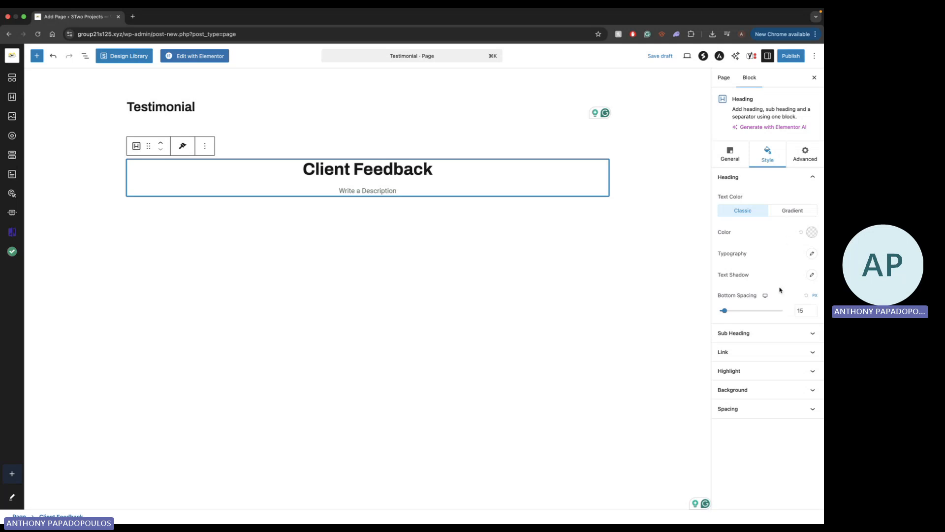
left_click(813, 253)
scroll(785, 289, "down", 2)
Leave the Testimonial page editor and open the Home page for editing from the Pages list
left_click(9, 35)
left_click(453, 198)
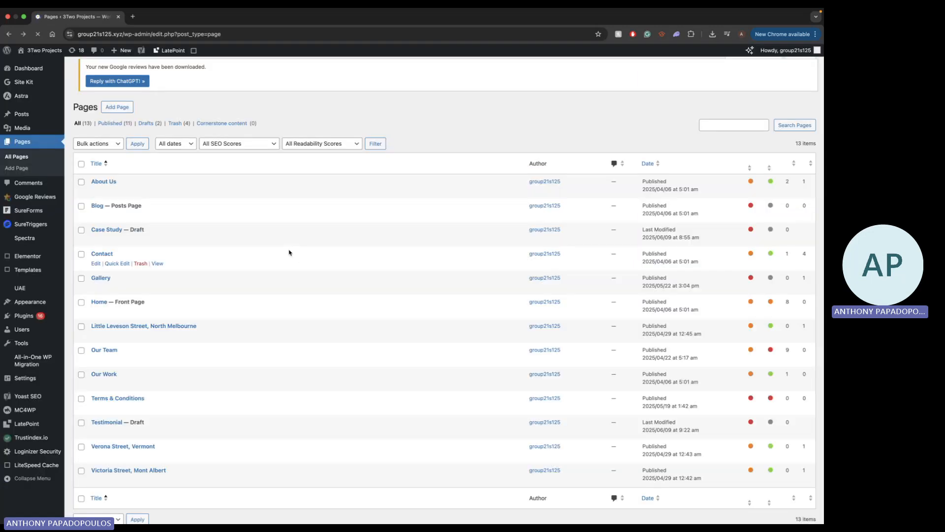
scroll(93, 325, "down", 1)
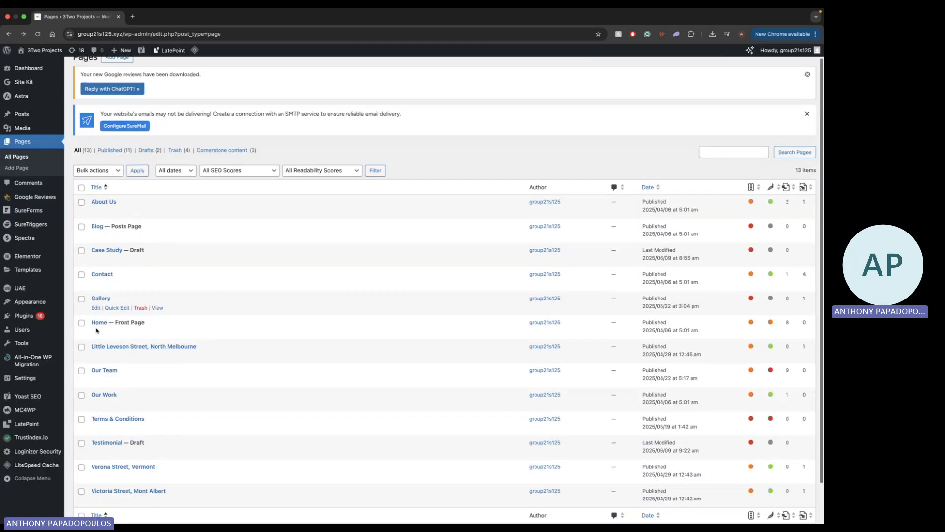
left_click(96, 332)
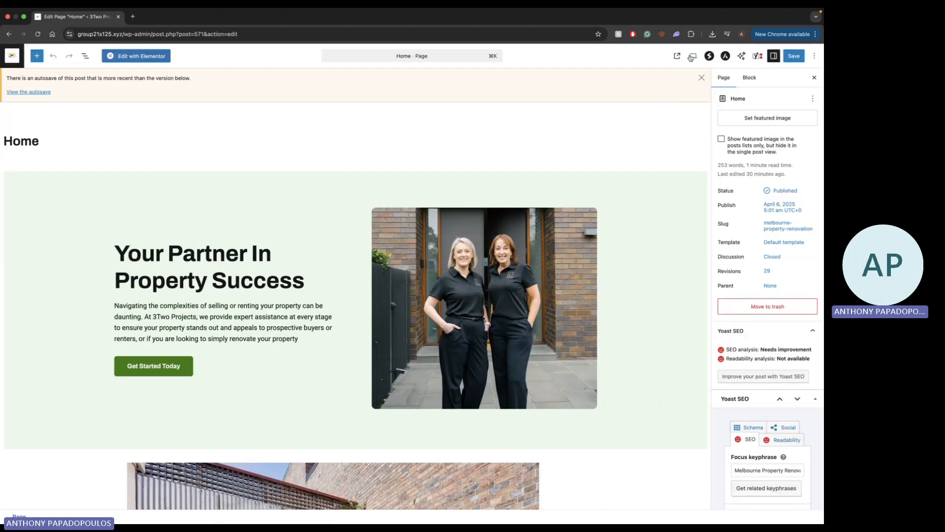
Preview the Home page in the Tablet layout and look through its sections
left_click(692, 57)
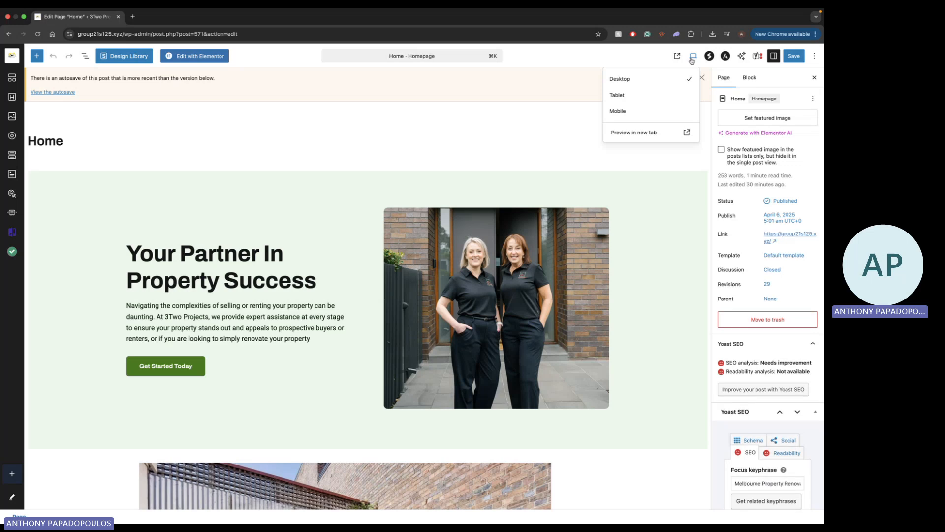
left_click(641, 100)
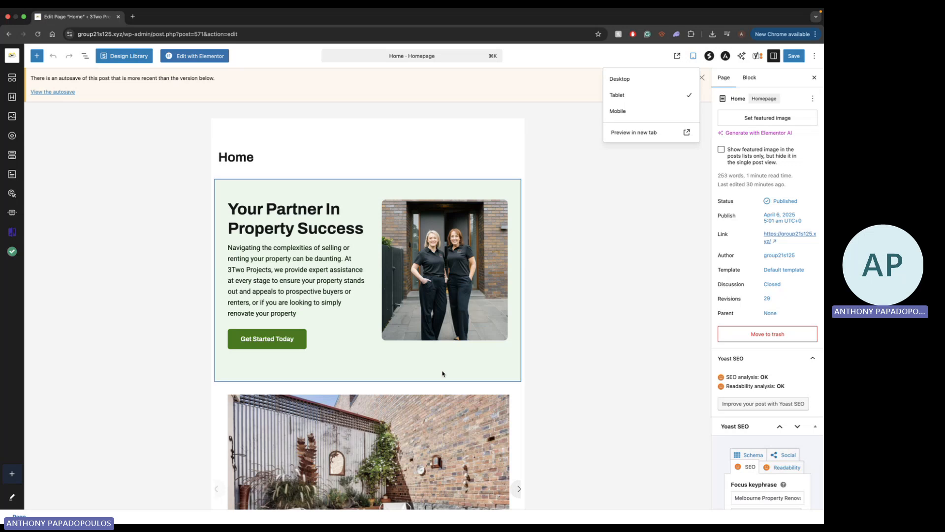
scroll(442, 374, "down", 10)
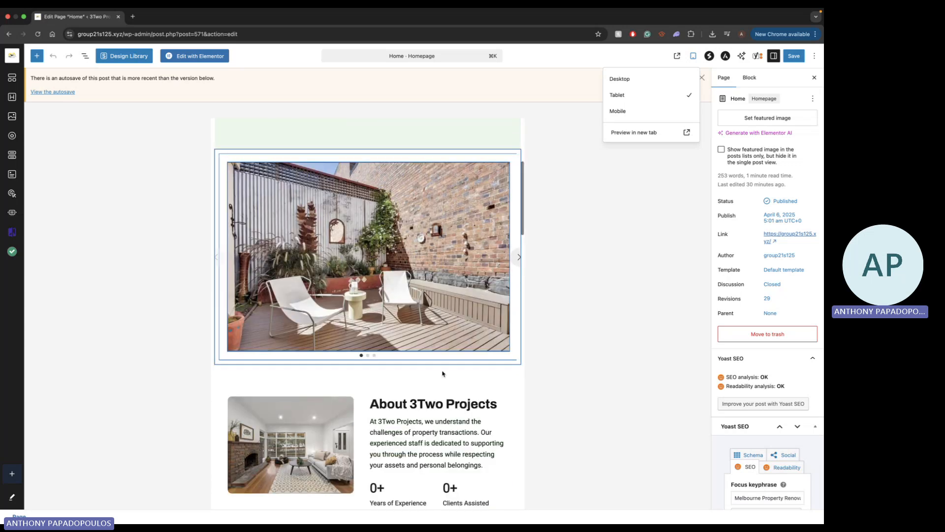
scroll(442, 373, "down", 10)
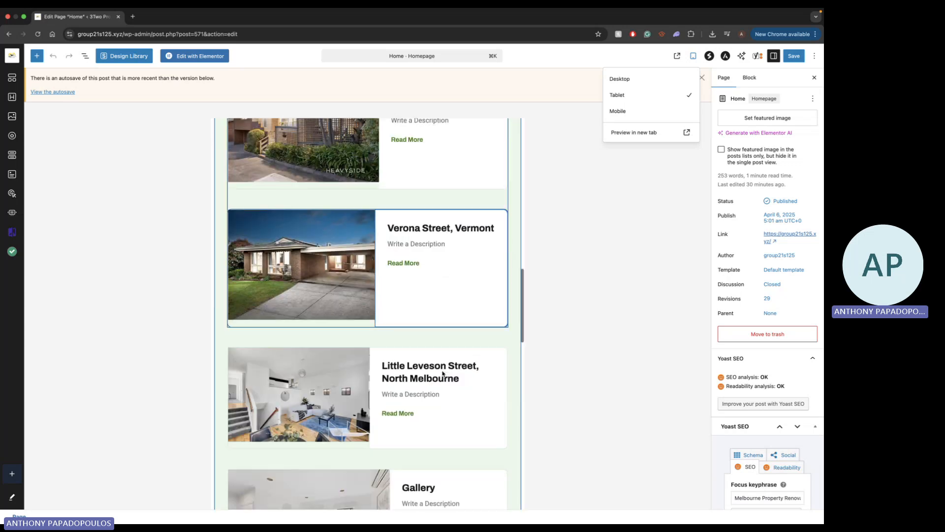
scroll(442, 374, "down", 15)
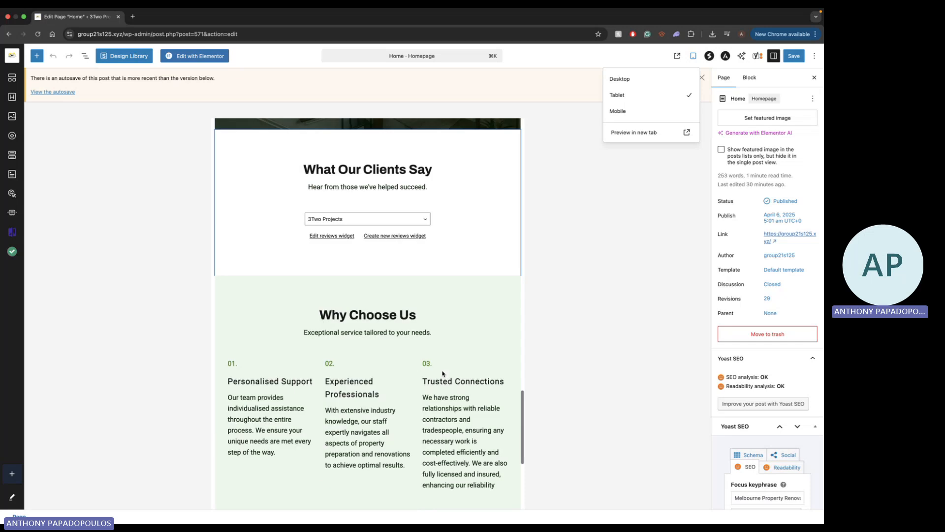
Preview the Home page in the Mobile layout, look through its sections, and return to the Desktop view
left_click(618, 111)
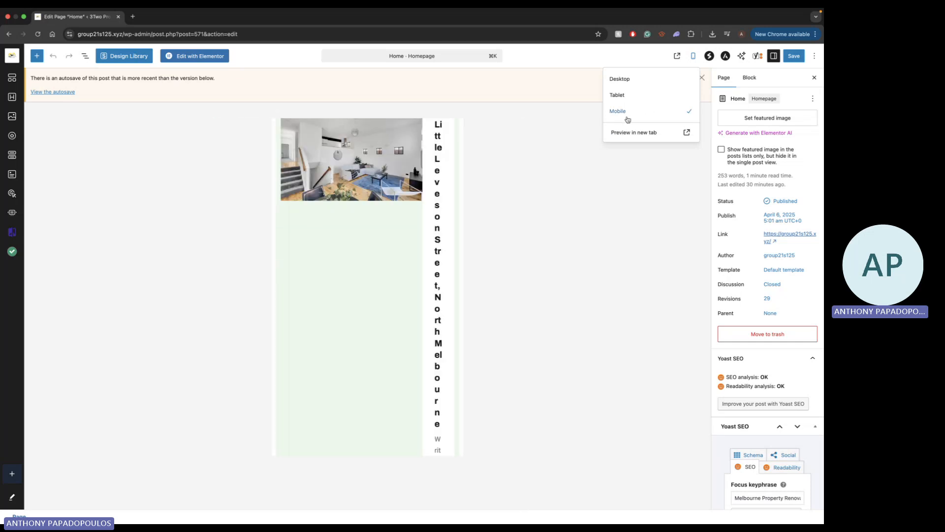
scroll(403, 360, "up", 20)
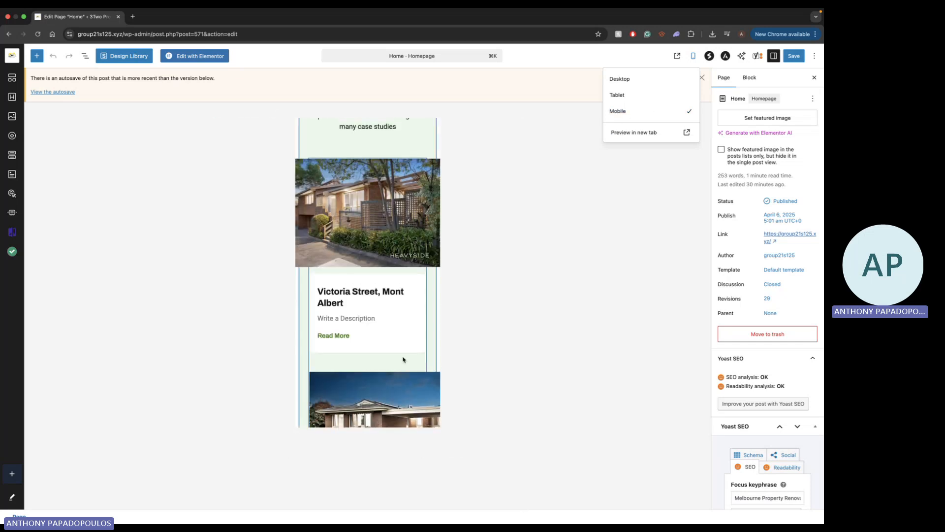
scroll(403, 345, "down", 3)
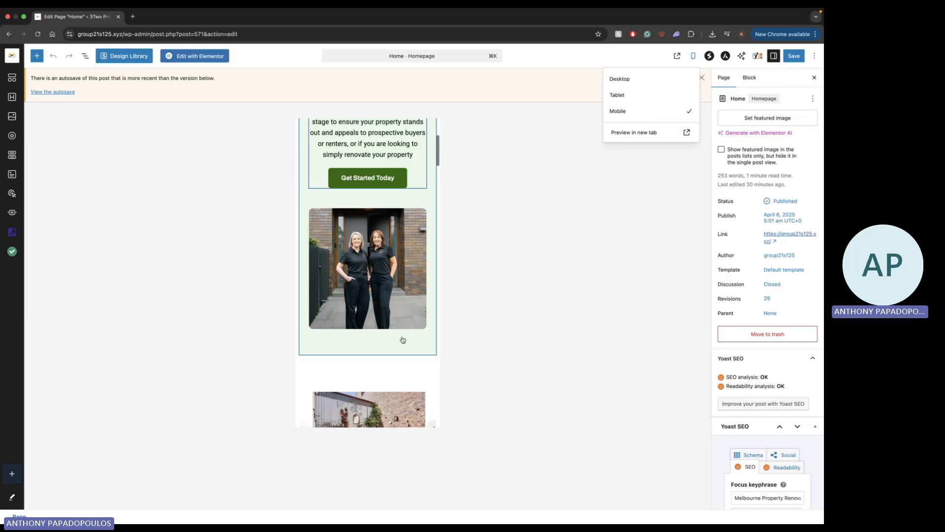
scroll(402, 340, "up", 2)
scroll(403, 339, "up", 3)
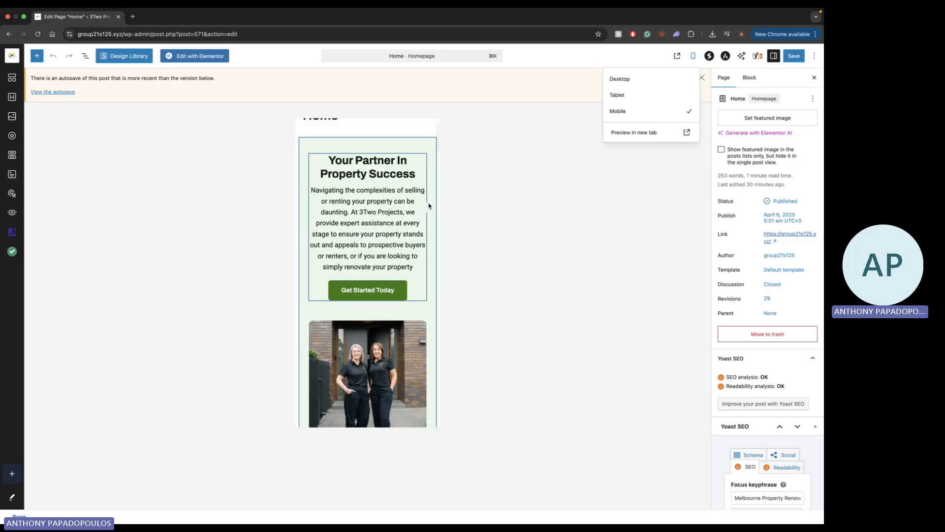
left_click(620, 79)
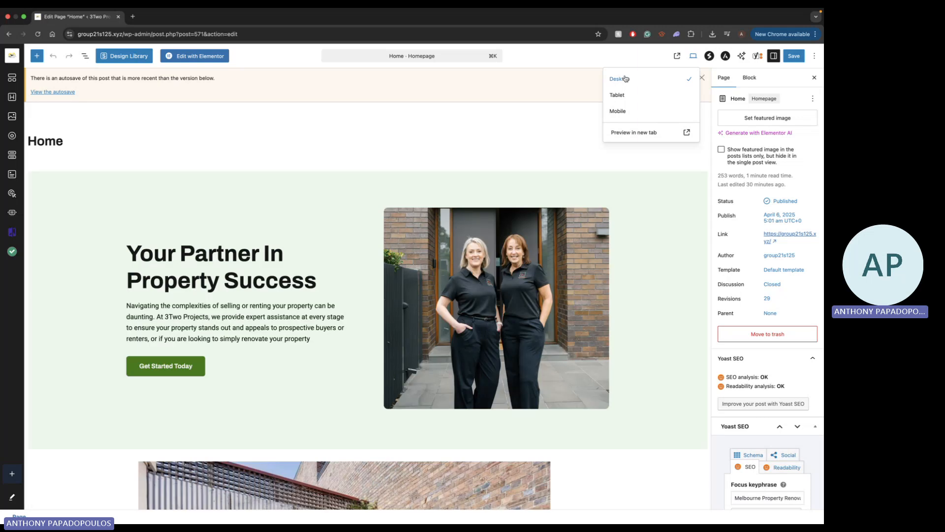
left_click(694, 56)
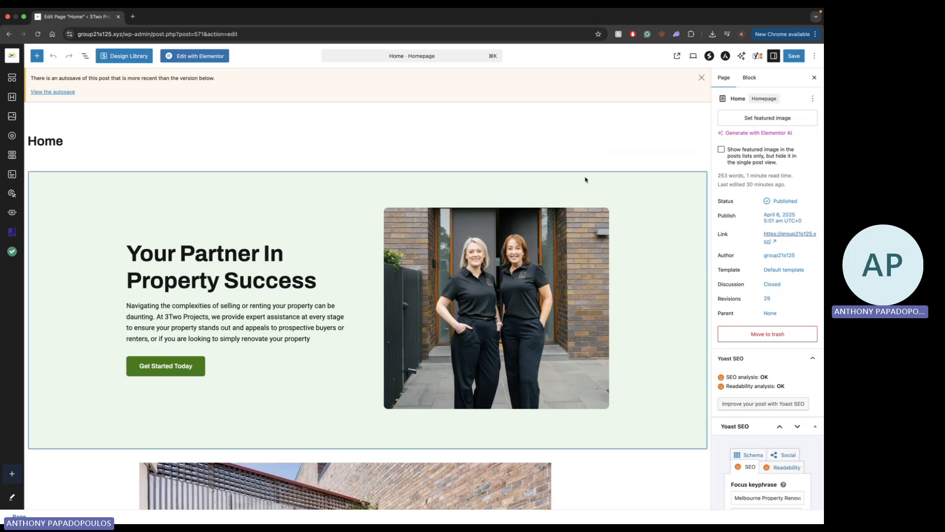